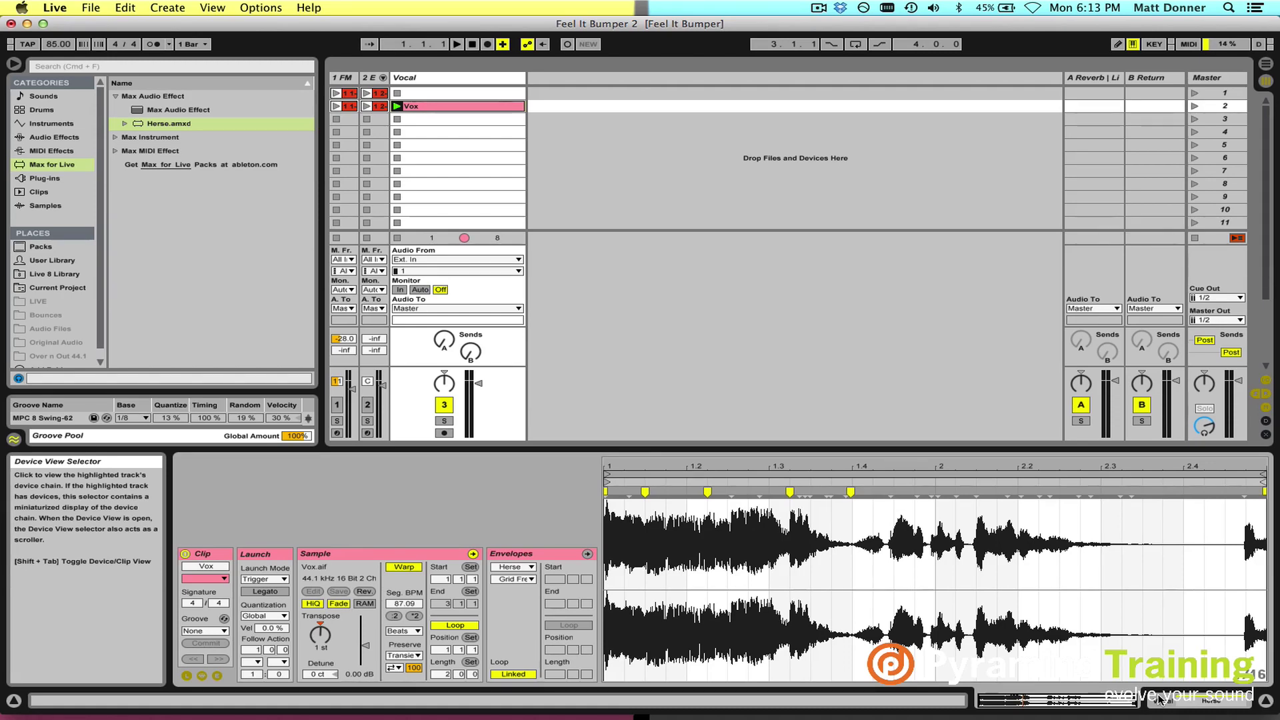
Step: Look at the Vocal track's Herse device, return to the Vox clip, turn its Warp off and launch it
click(1159, 699)
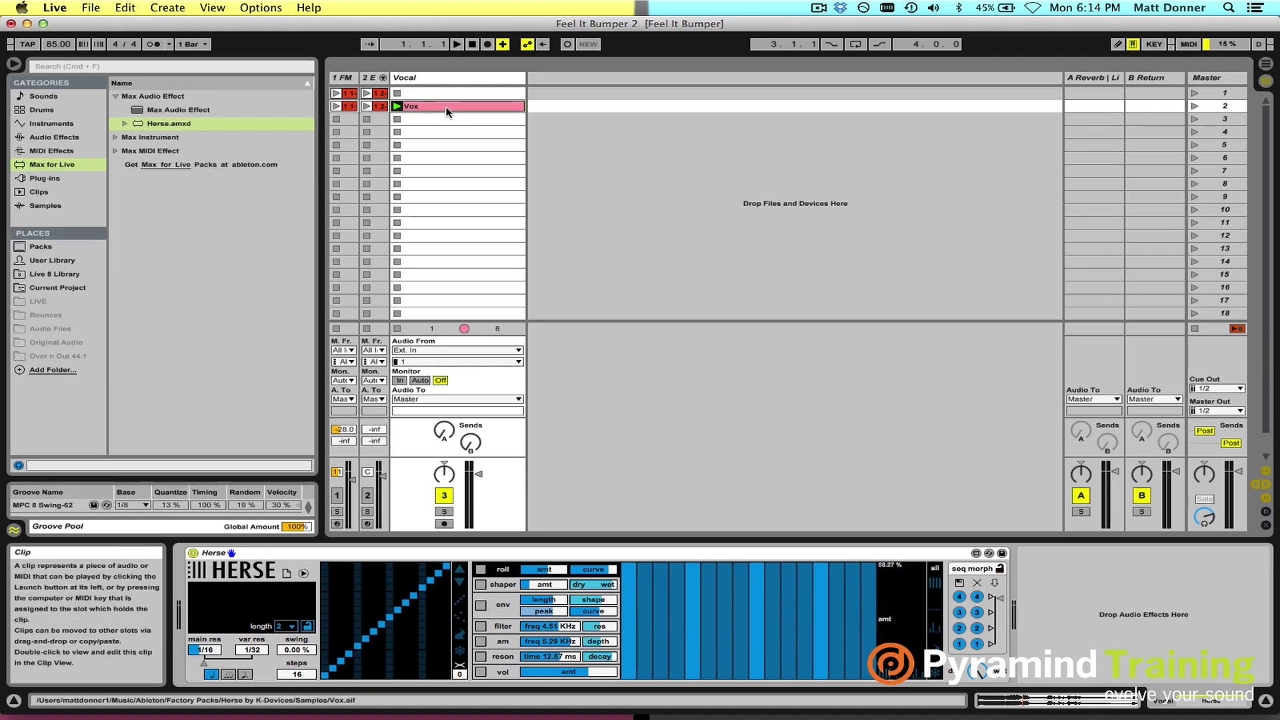
click(1049, 706)
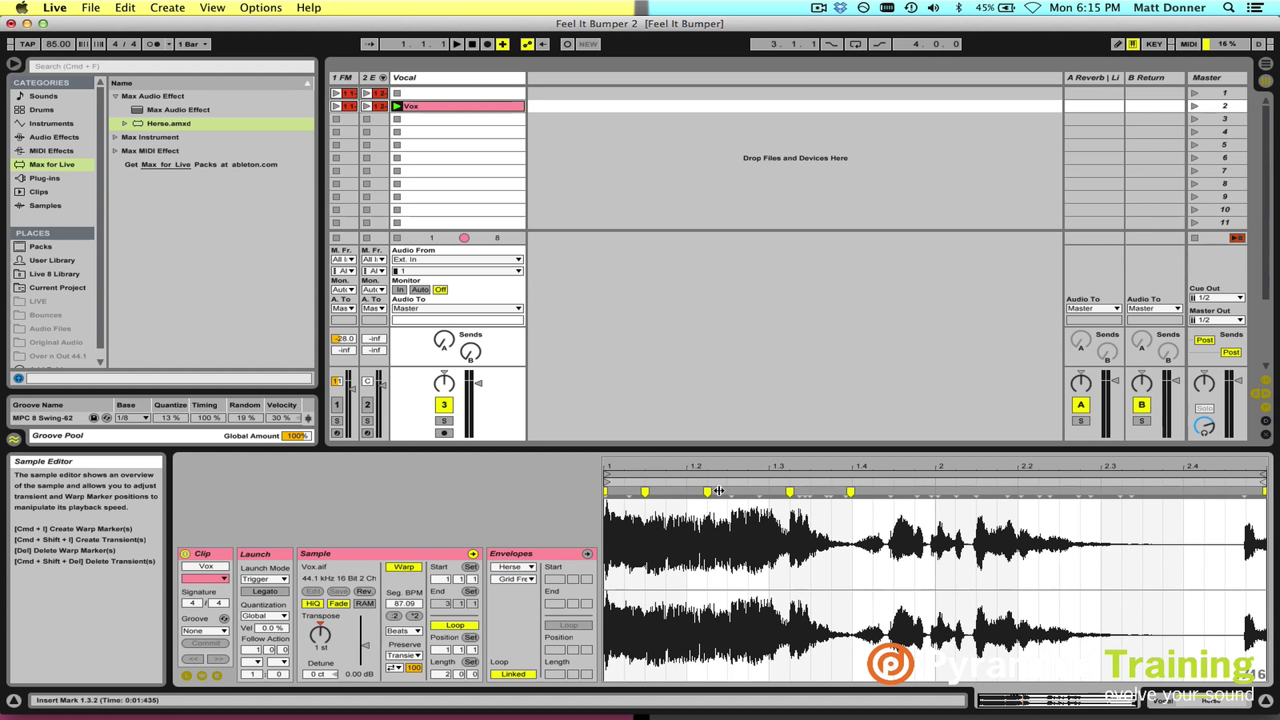
click(402, 567)
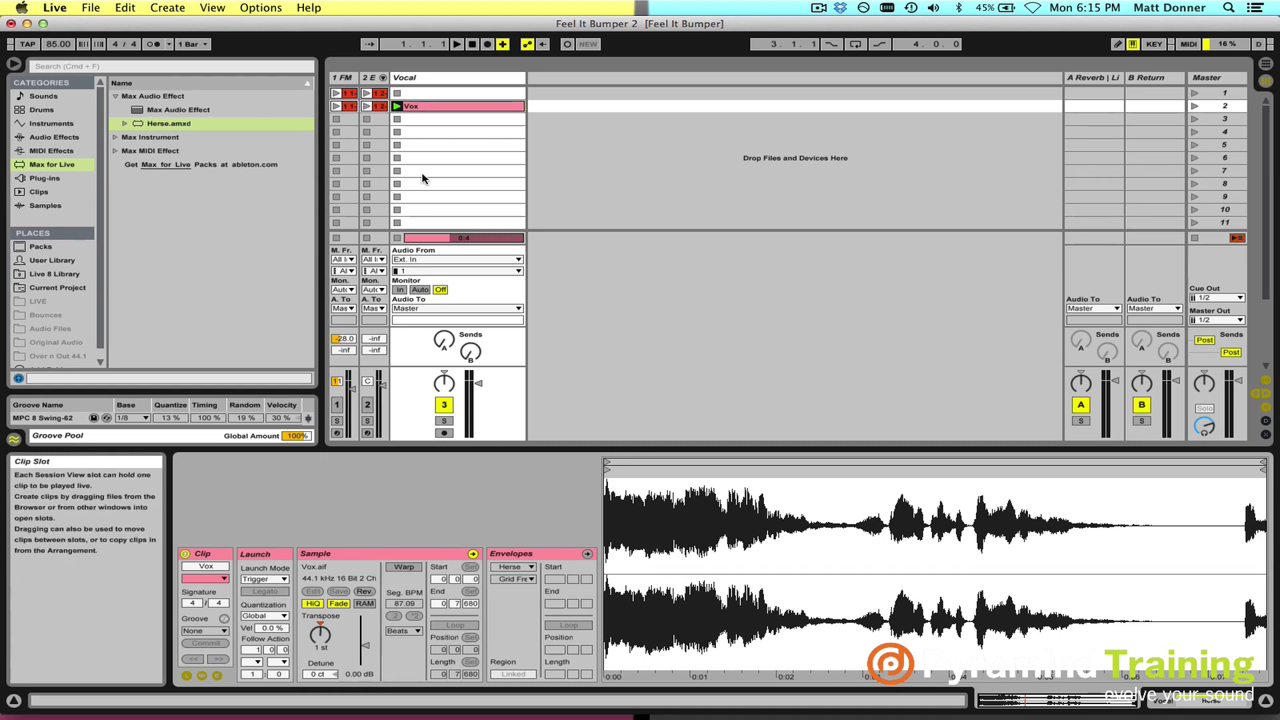
click(398, 105)
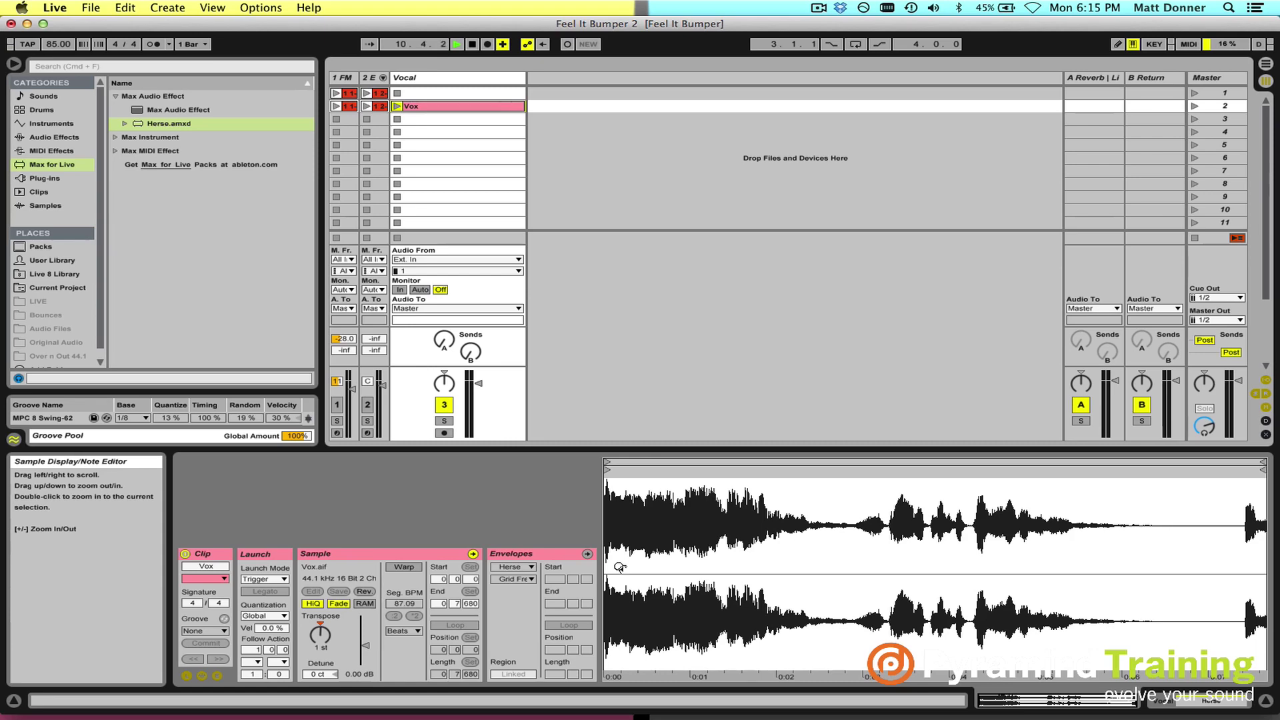
Step: Turn Warp on for the Vox clip, launch it to hear the warped playback, and stop the transport
click(413, 569)
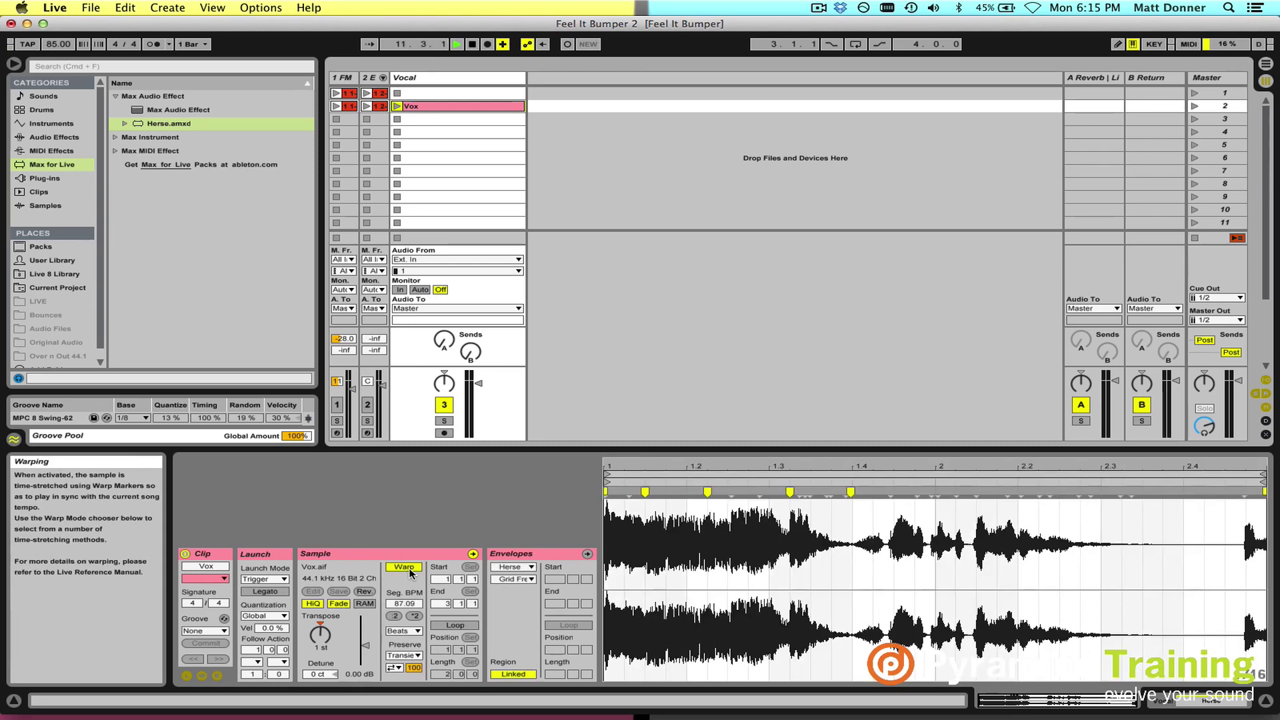
click(397, 106)
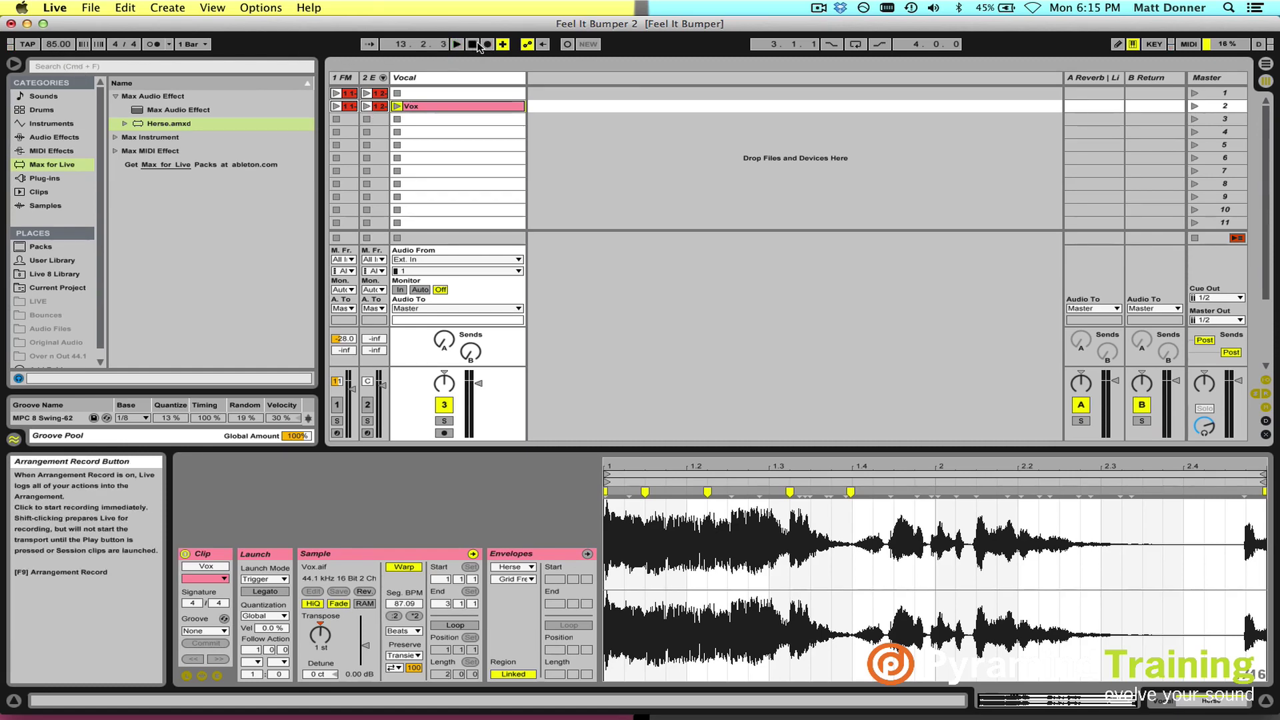
key(space)
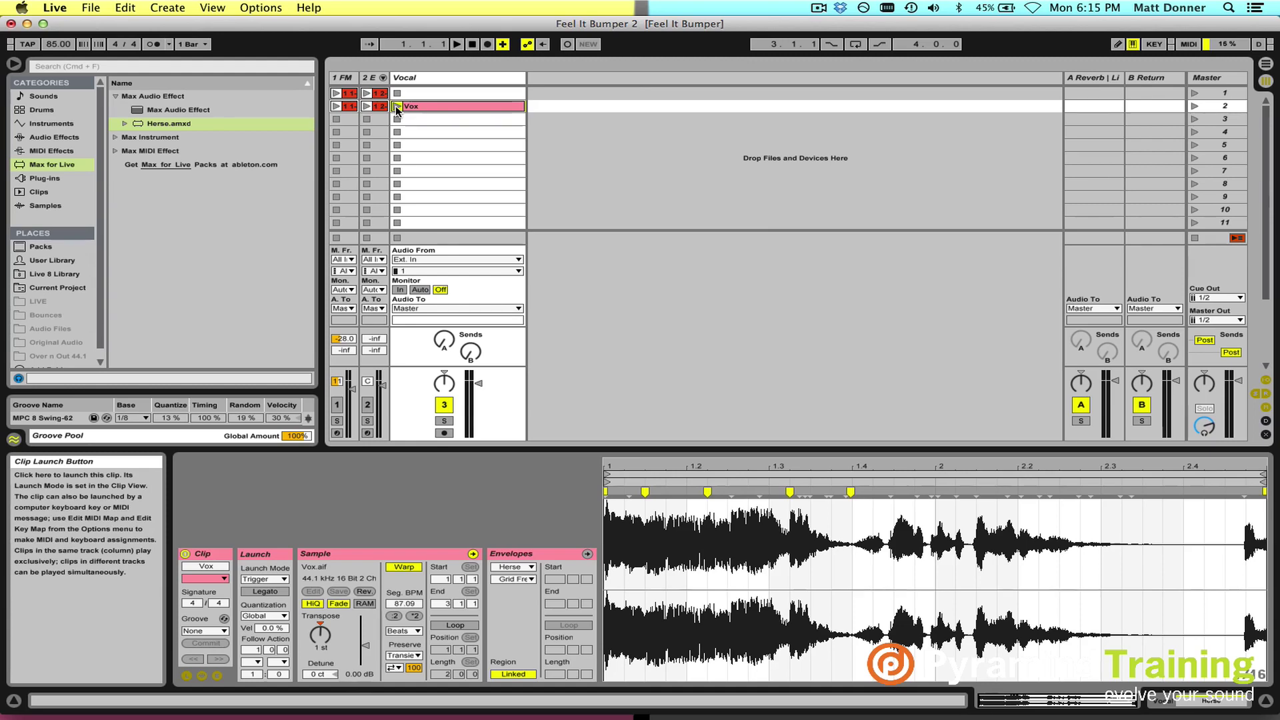
Step: Turn Loop on for the Vox clip, launch it to hear it repeat, and stop playback
click(456, 626)
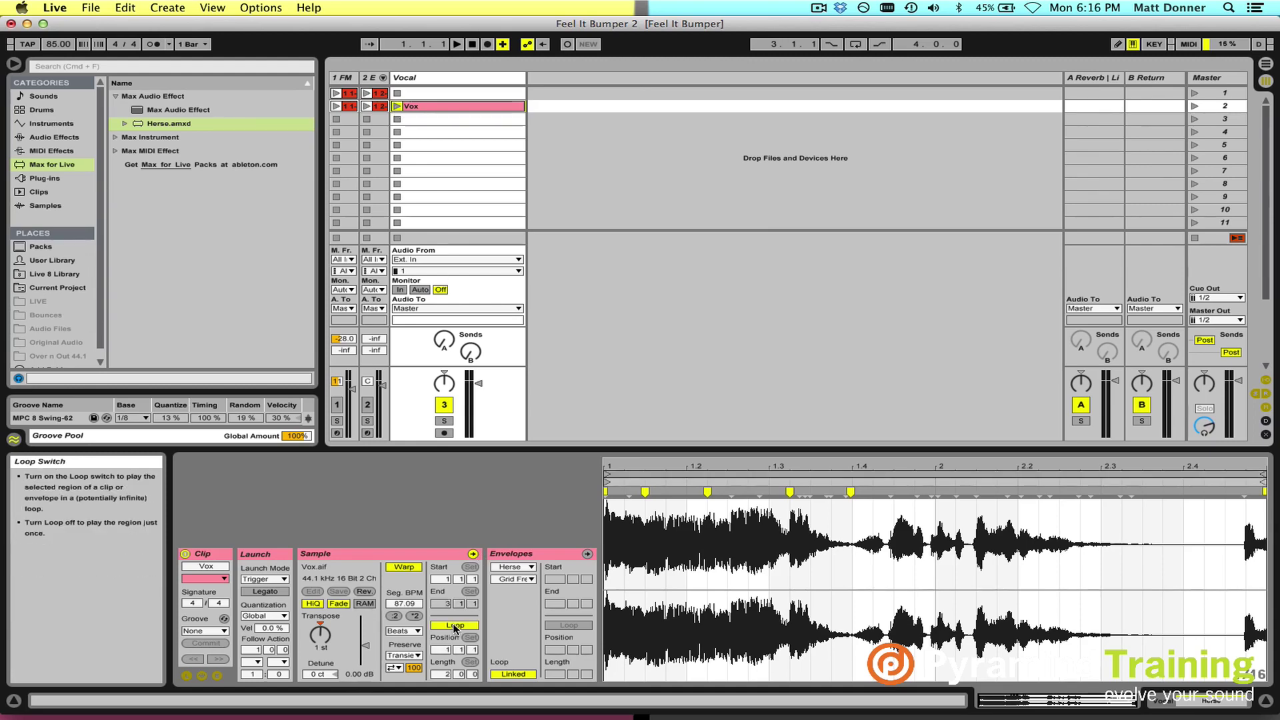
click(397, 106)
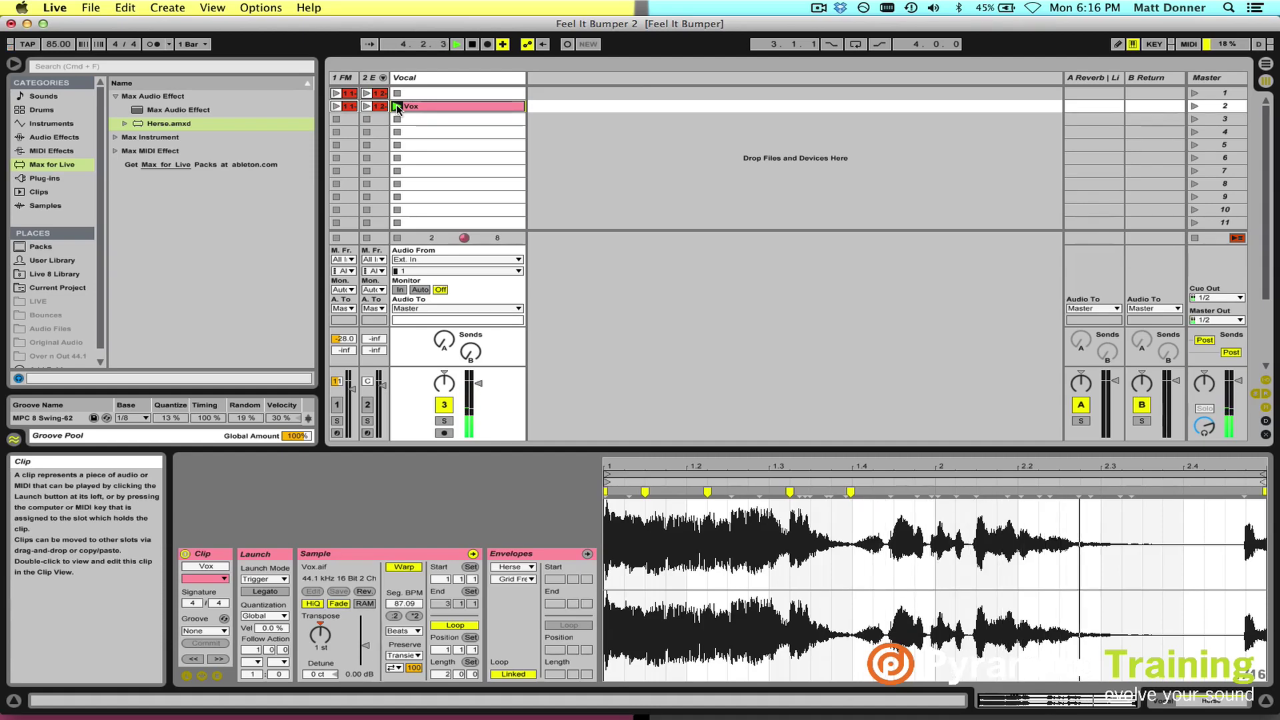
key(space)
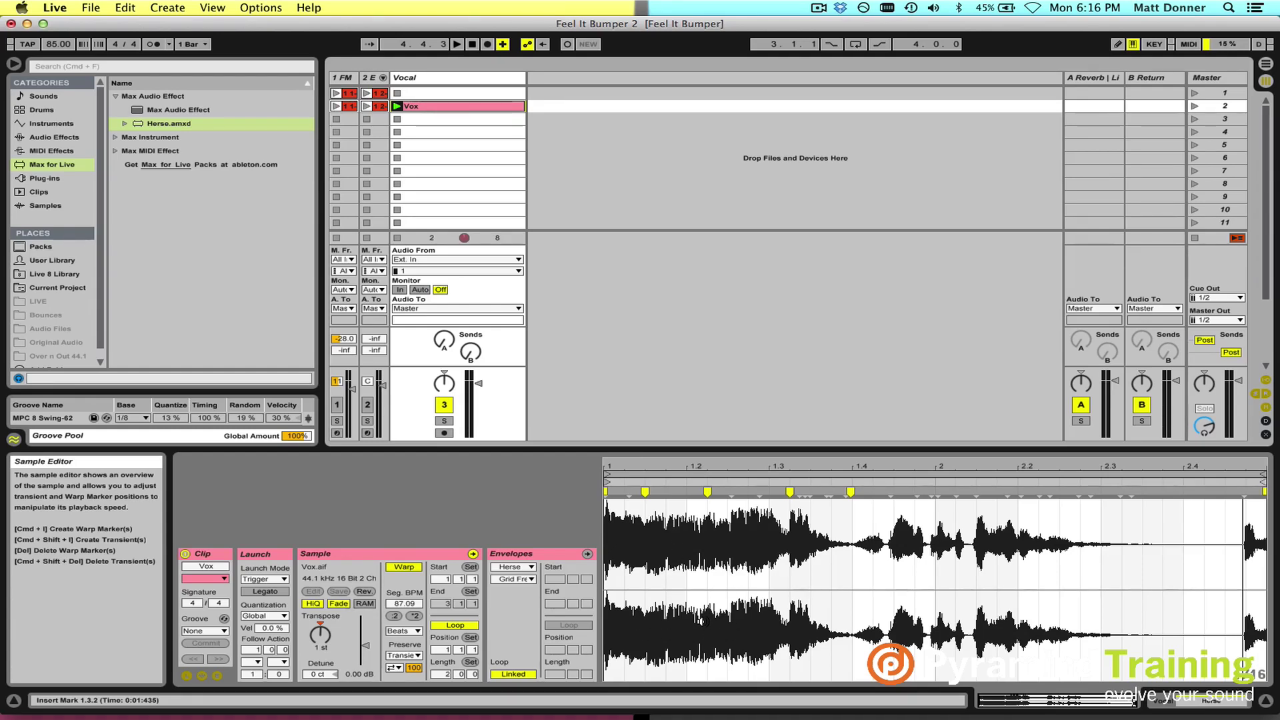
Step: Open the Herse device, check its buffer length choices while keeping 2, and play the clip through it before stopping
click(1178, 702)
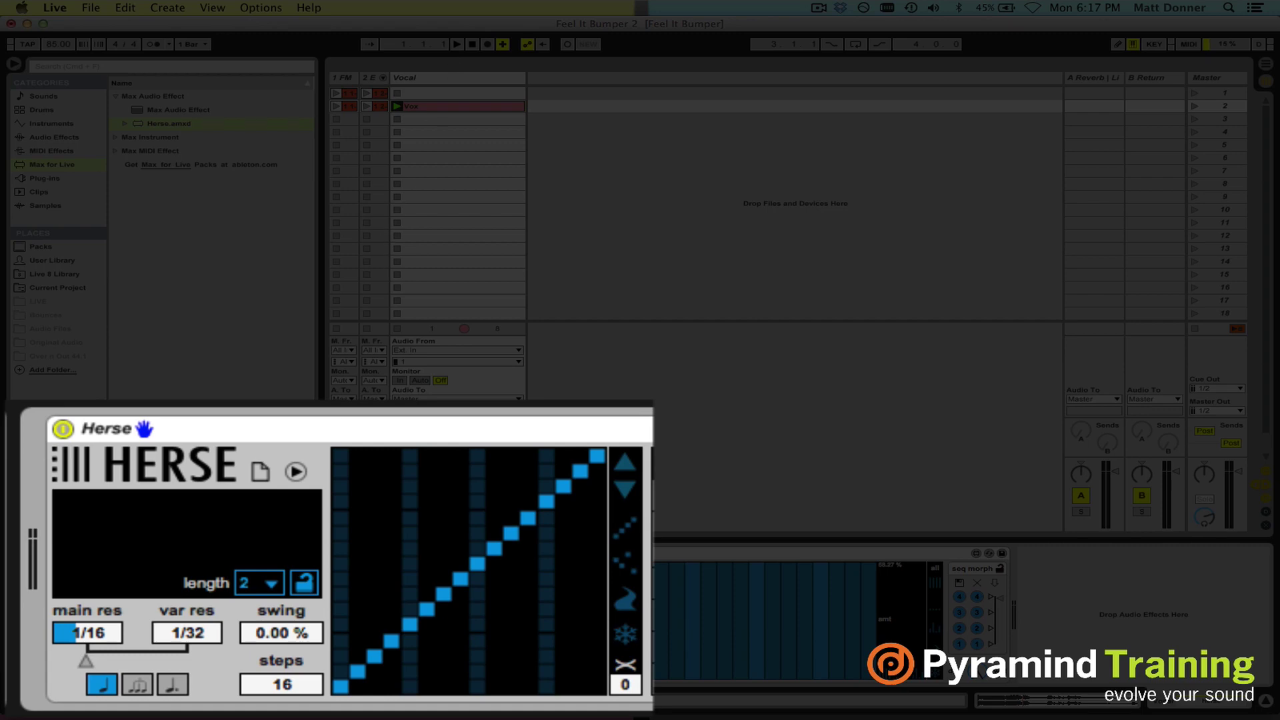
click(272, 585)
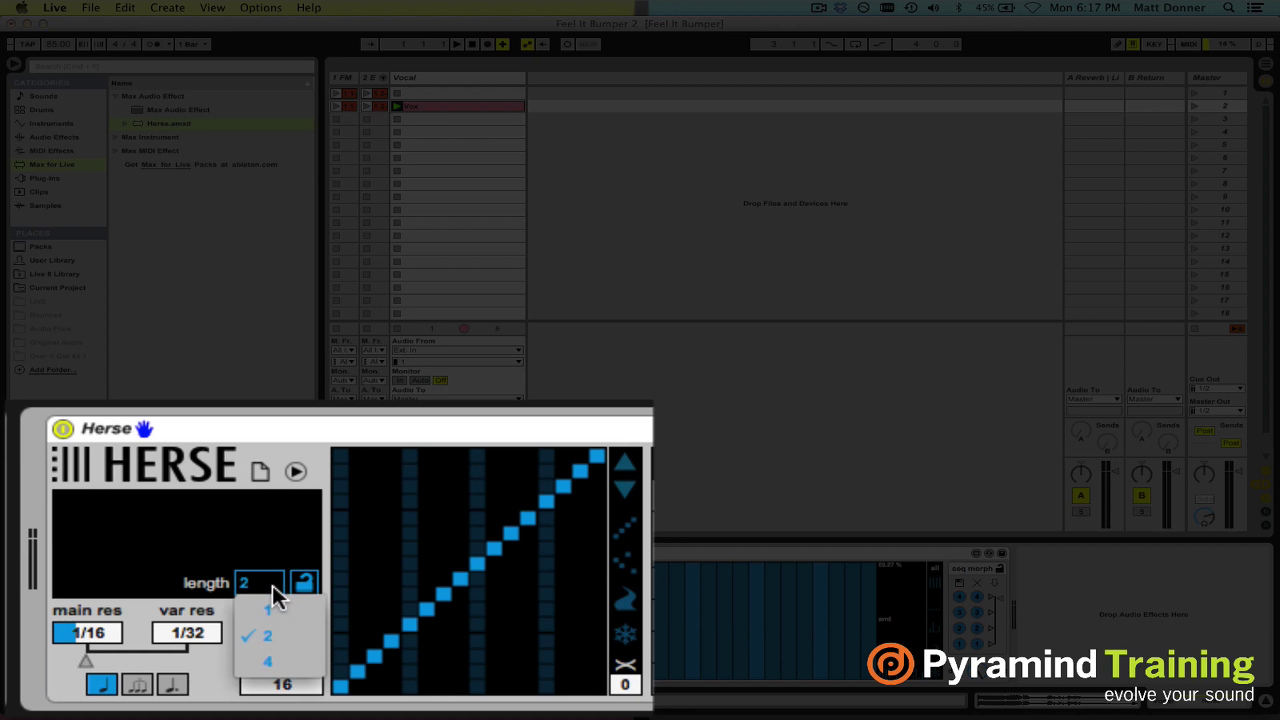
click(218, 600)
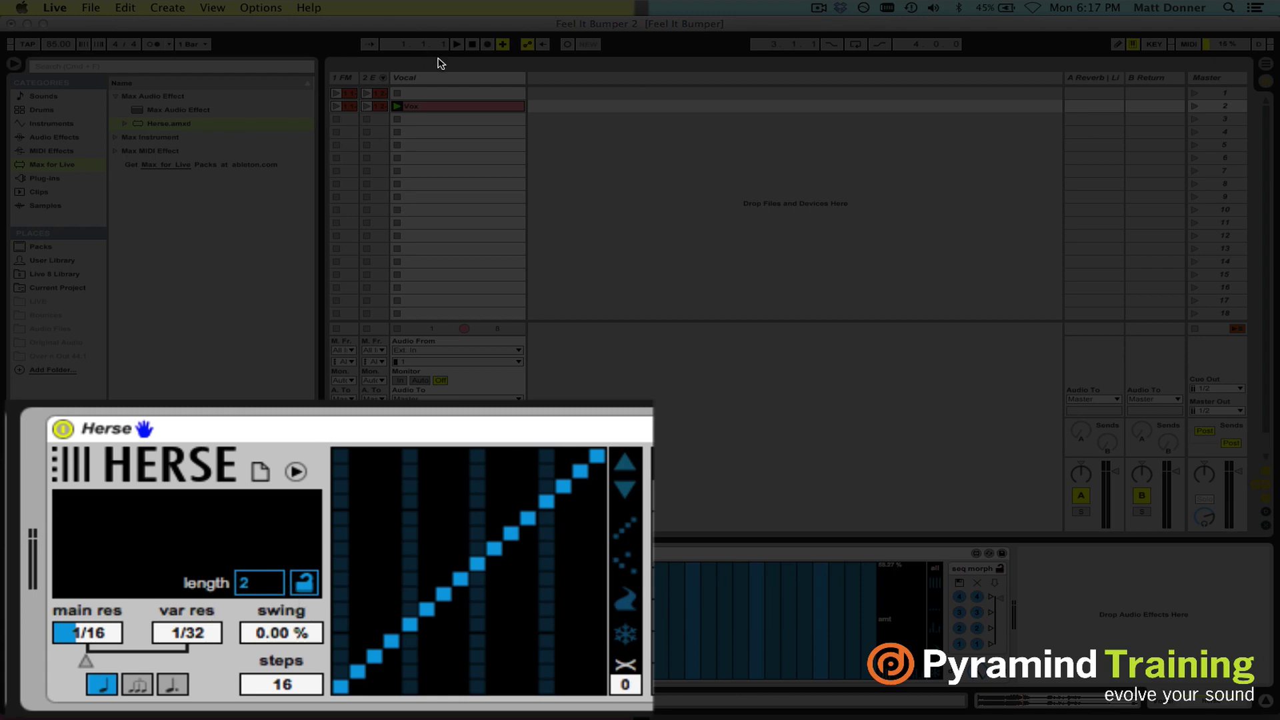
click(458, 45)
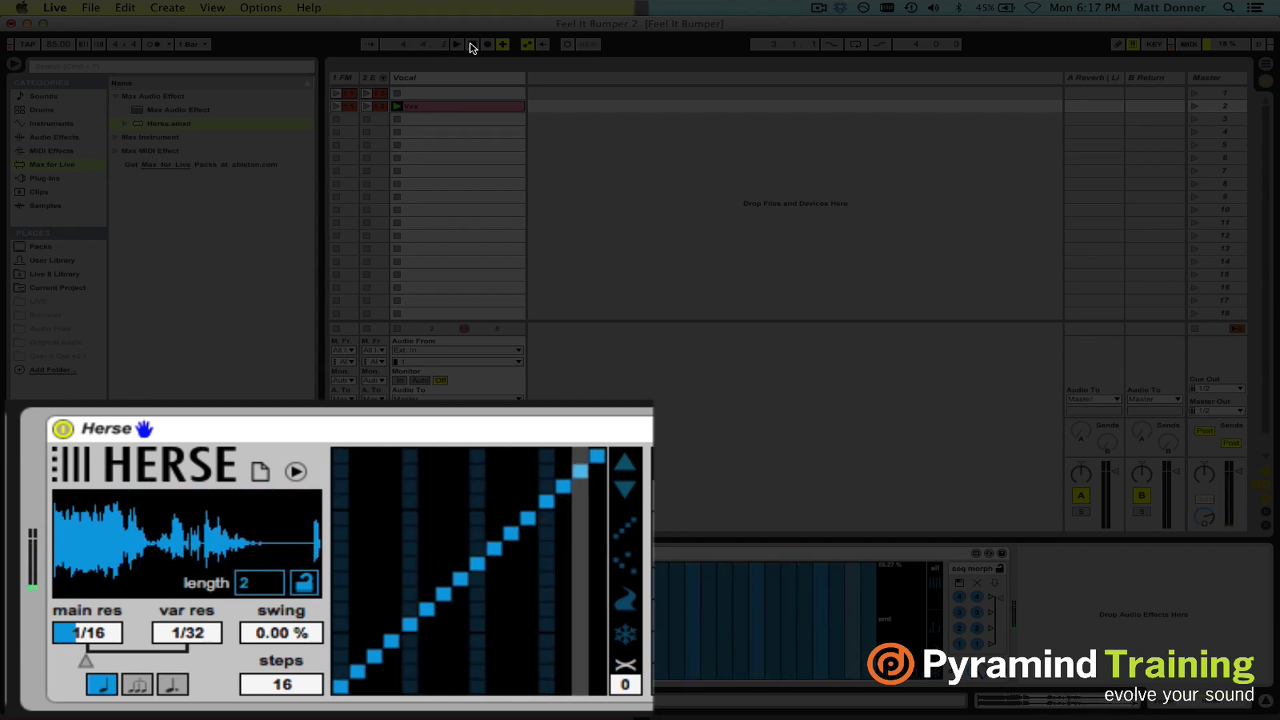
click(472, 44)
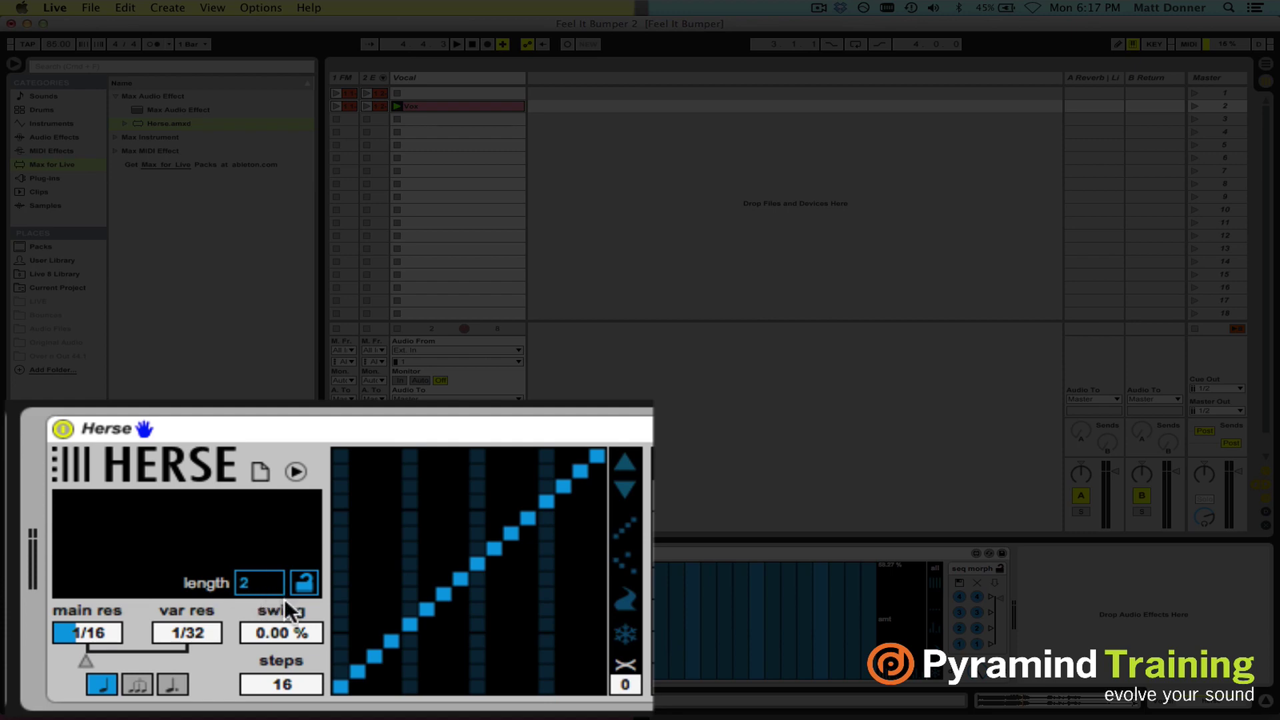
Step: Try Herse's triplet and dotted note divisions and return to the straight note division
click(298, 589)
click(130, 685)
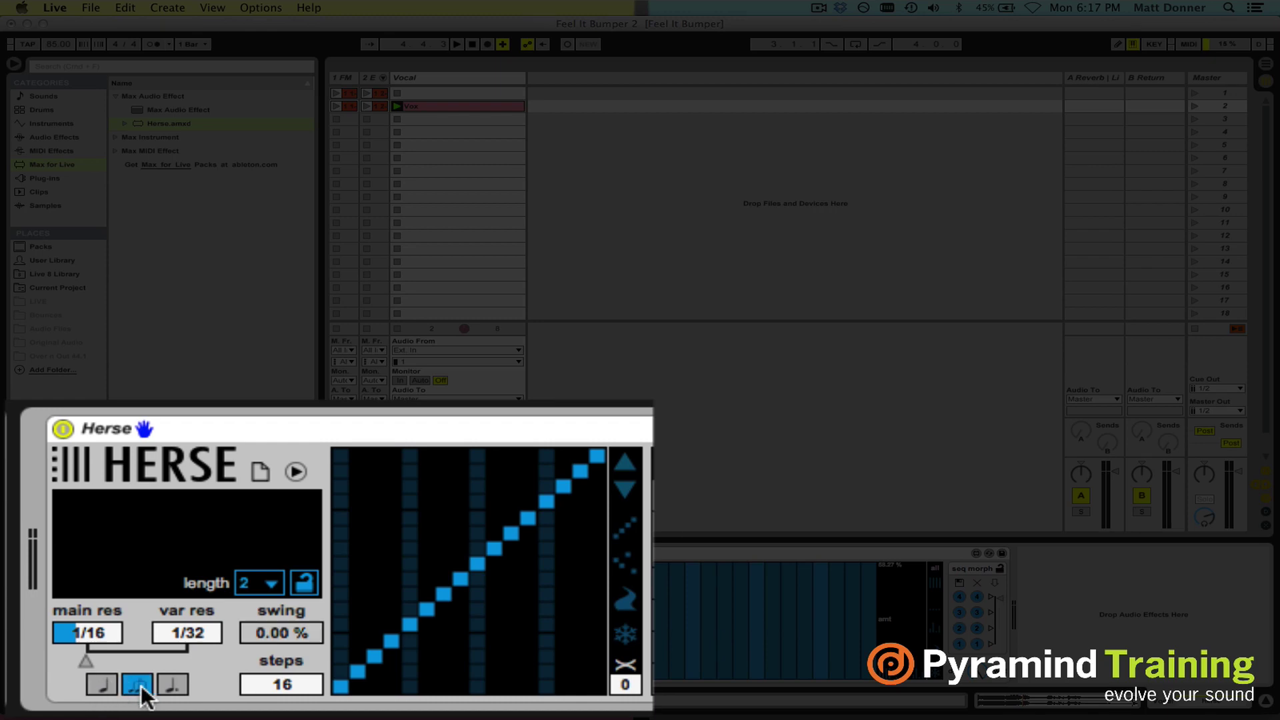
click(171, 685)
click(93, 683)
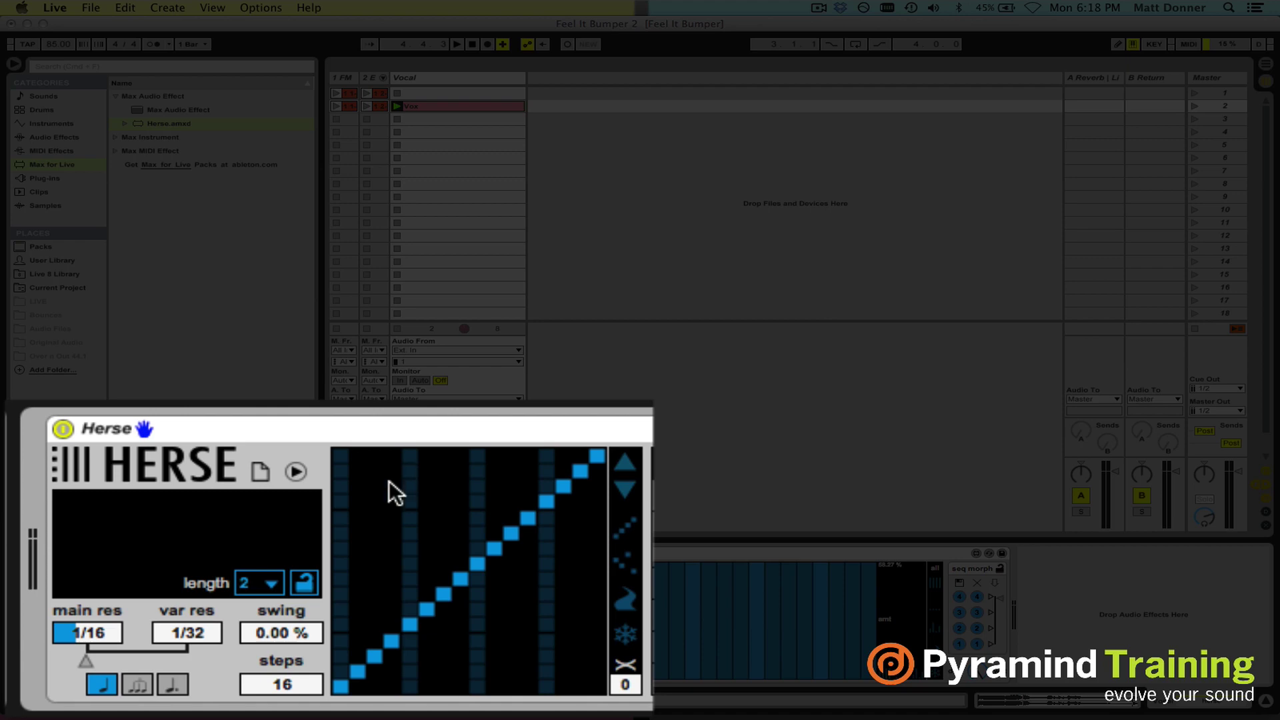
Step: Keep Herse's resolution slider at the main res end, play the clip through the sequencer, and stop playback
mouse_move(82, 658)
mouse_down()
mouse_move(189, 660)
mouse_move(85, 660)
mouse_up()
key(space)
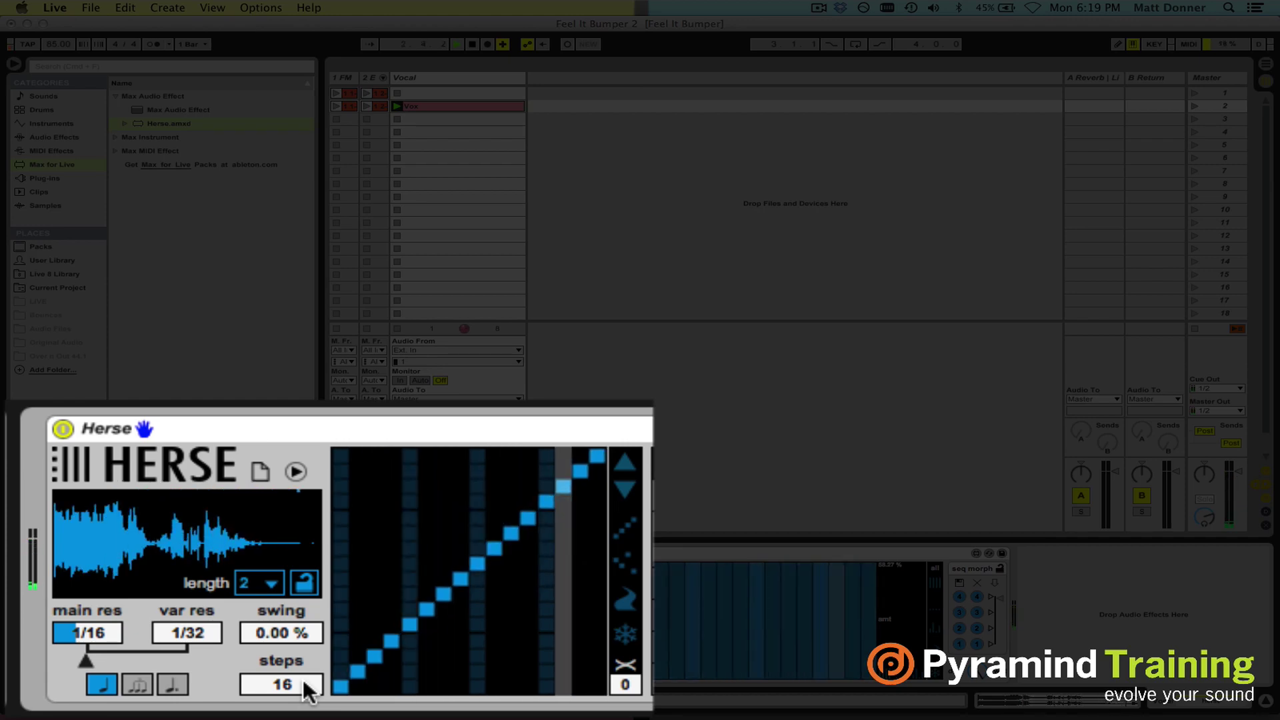
key(space)
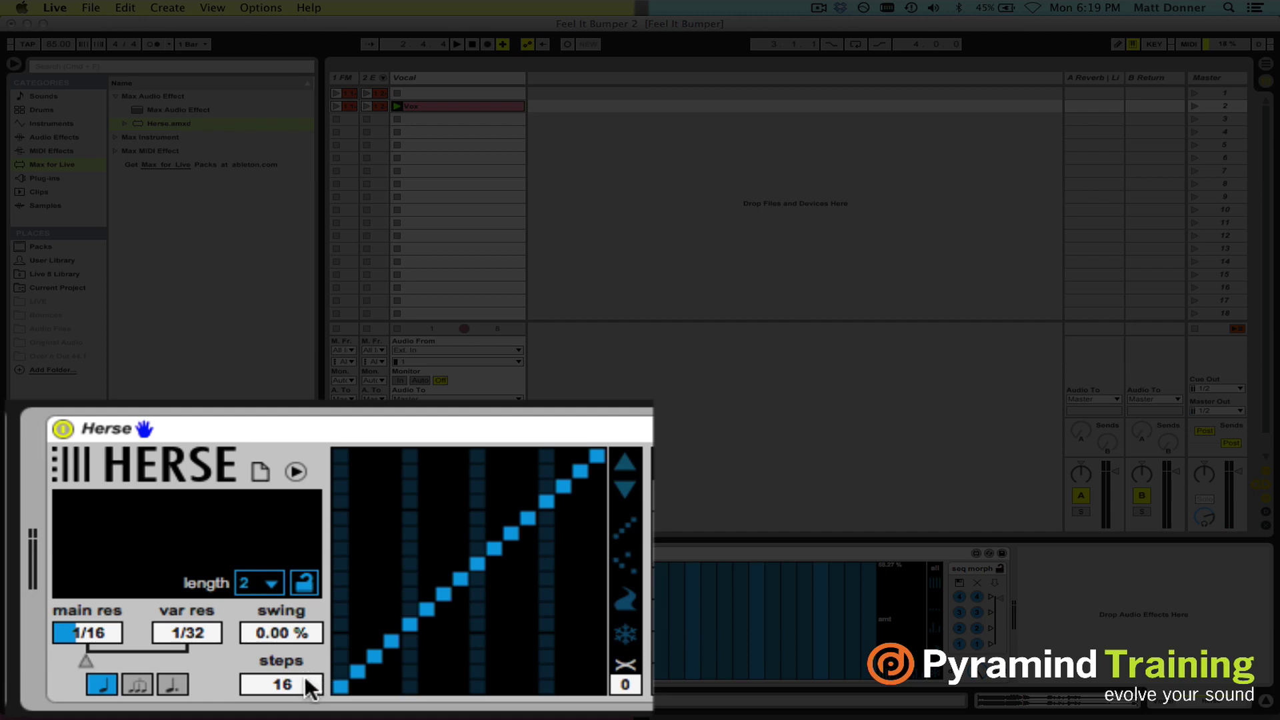
Step: Reduce Herse's sequencer to 2 steps and bring it back up to 16 steps
drag(274, 440, 266, 719)
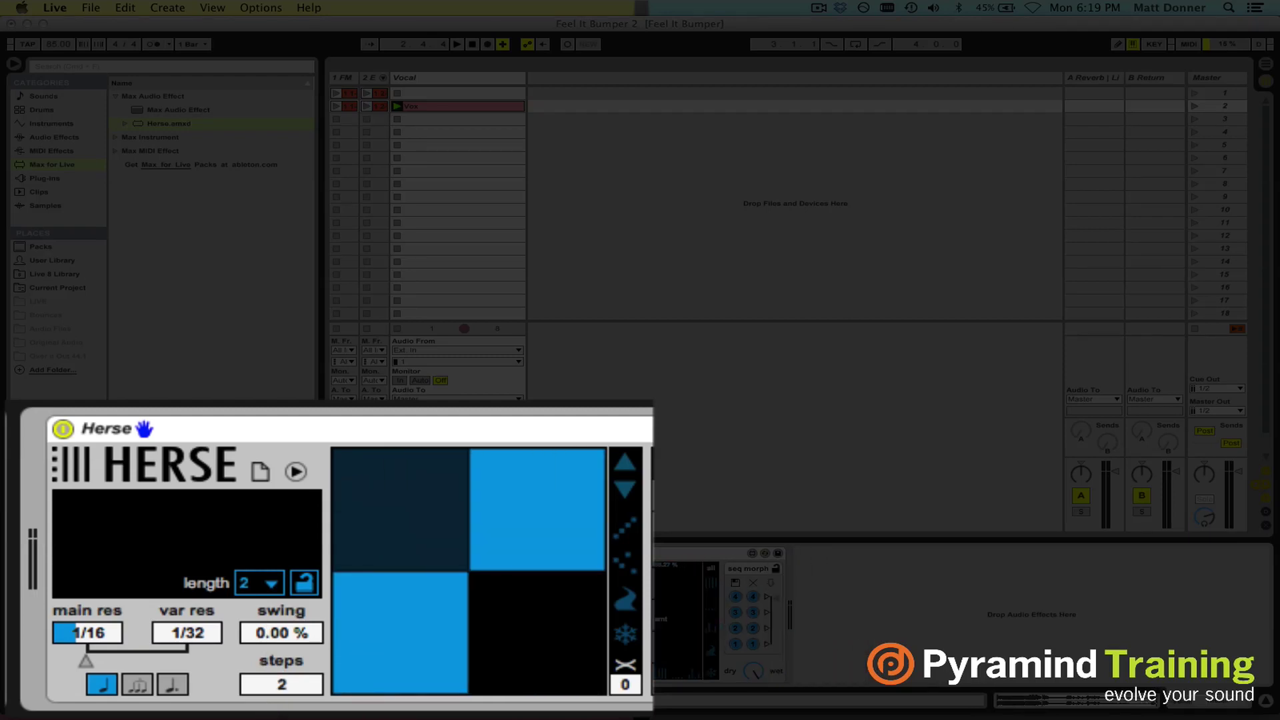
drag(266, 690, 272, 529)
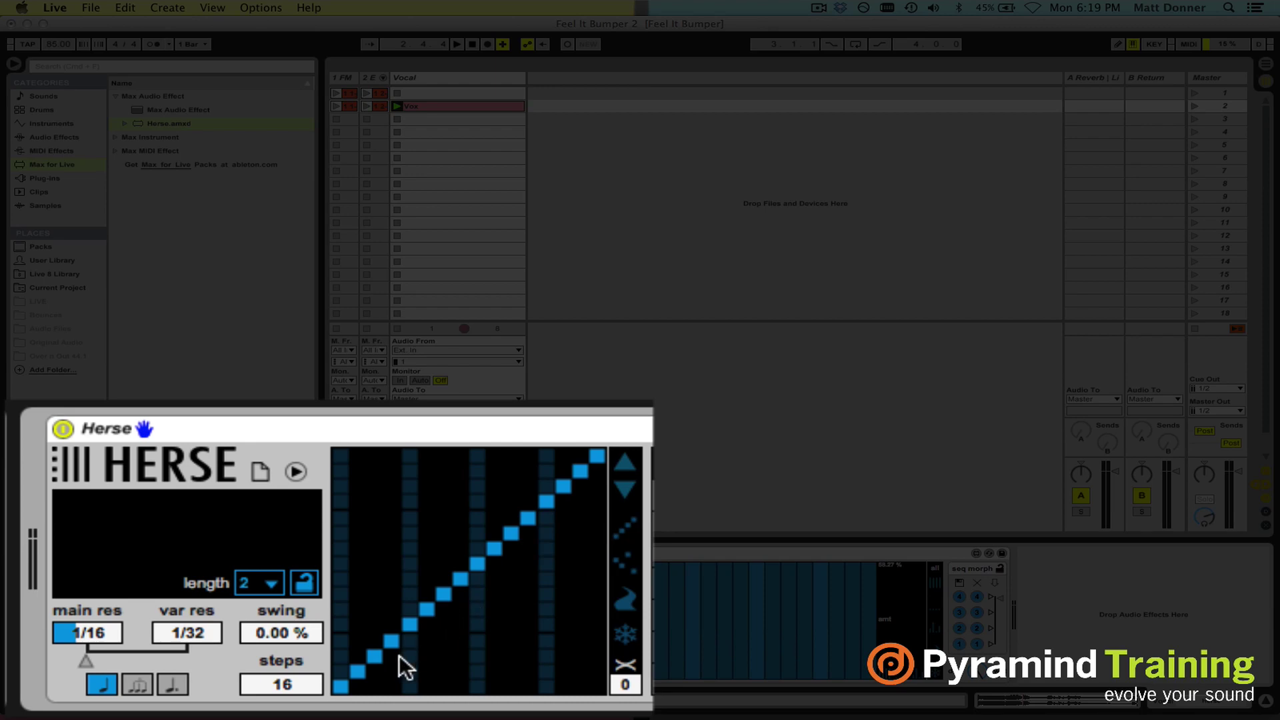
Step: Randomize Herse's 16-step slice pattern repeatedly, play the rearranged vocal, and stop playback
click(629, 559)
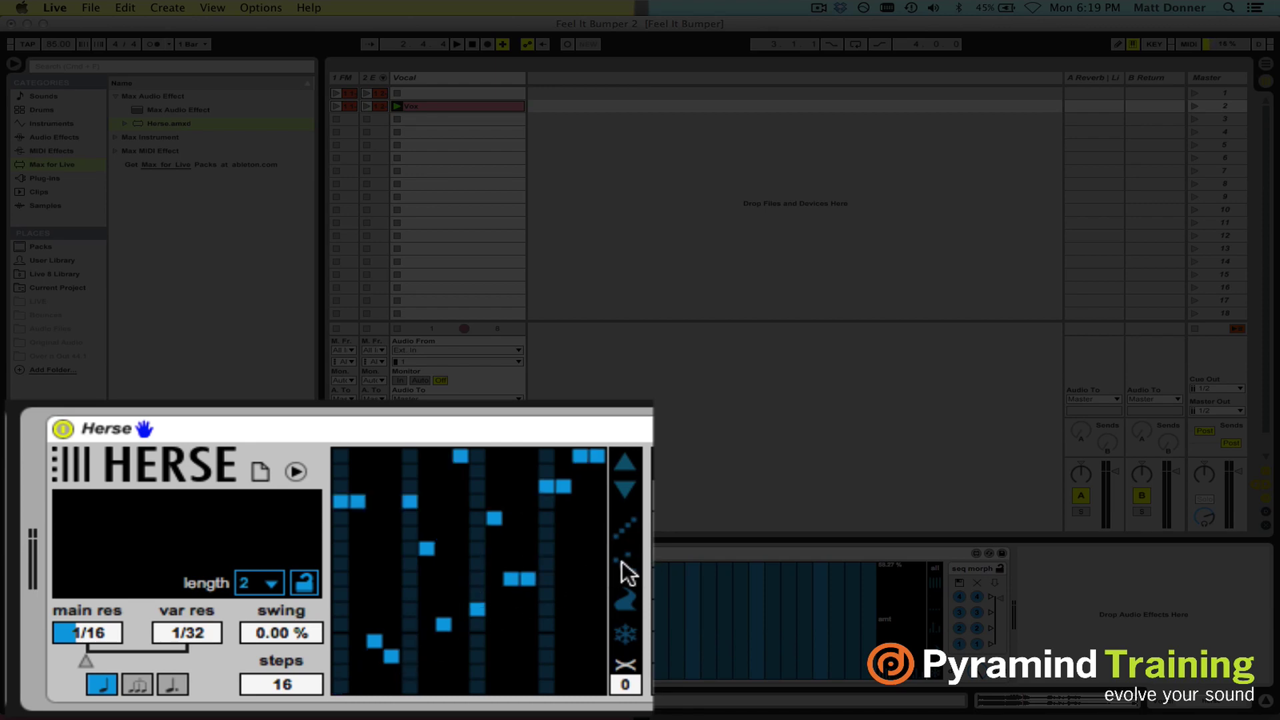
click(622, 562)
click(622, 562)
click(621, 563)
click(622, 564)
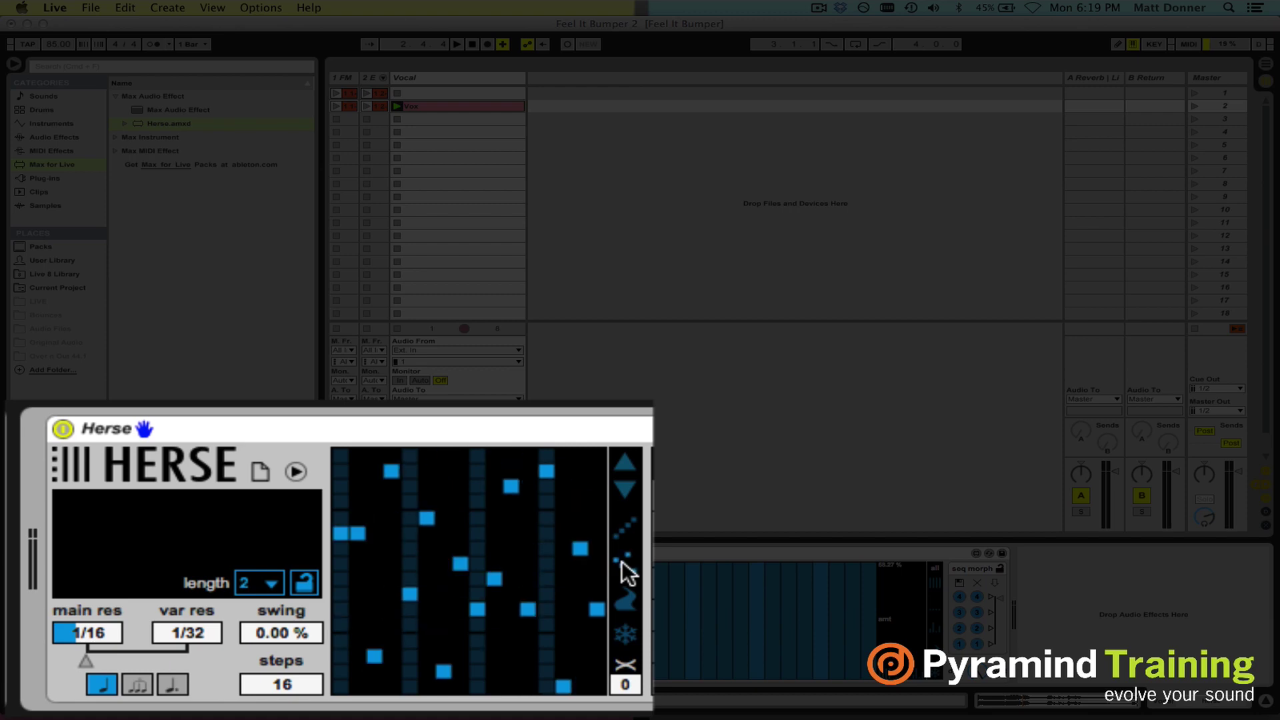
click(621, 564)
click(621, 564)
click(621, 564)
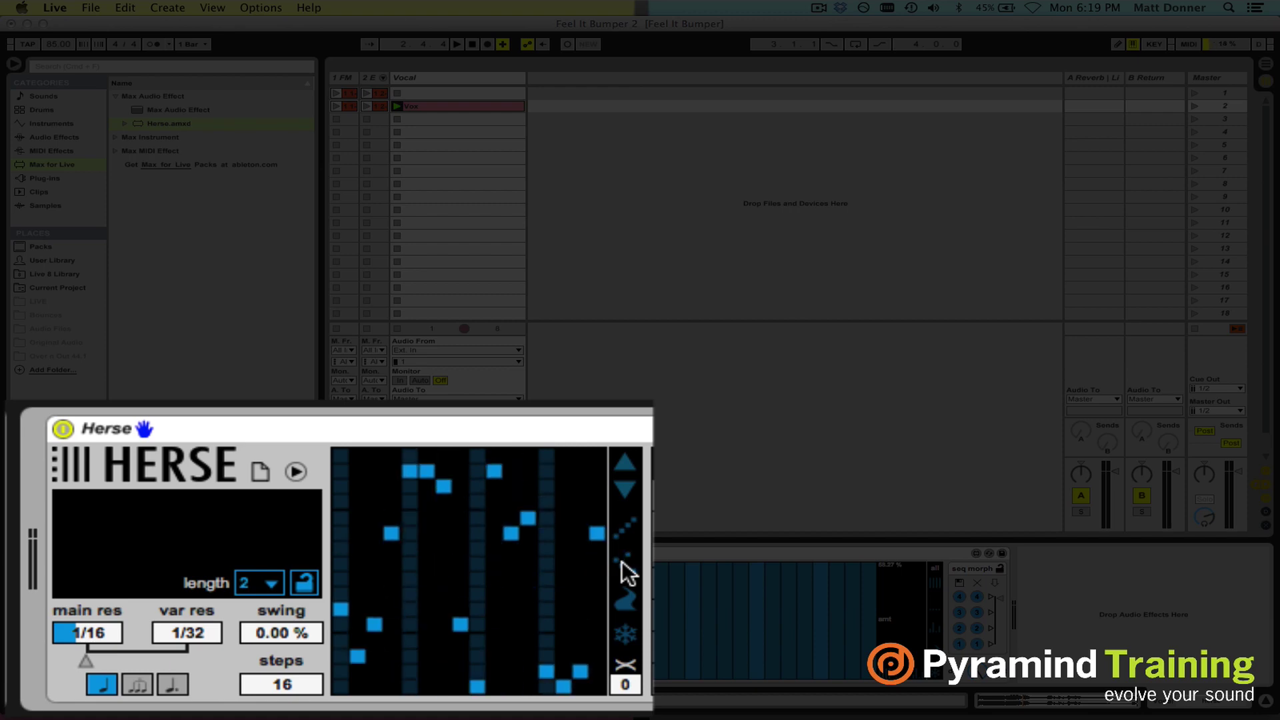
click(621, 563)
click(621, 564)
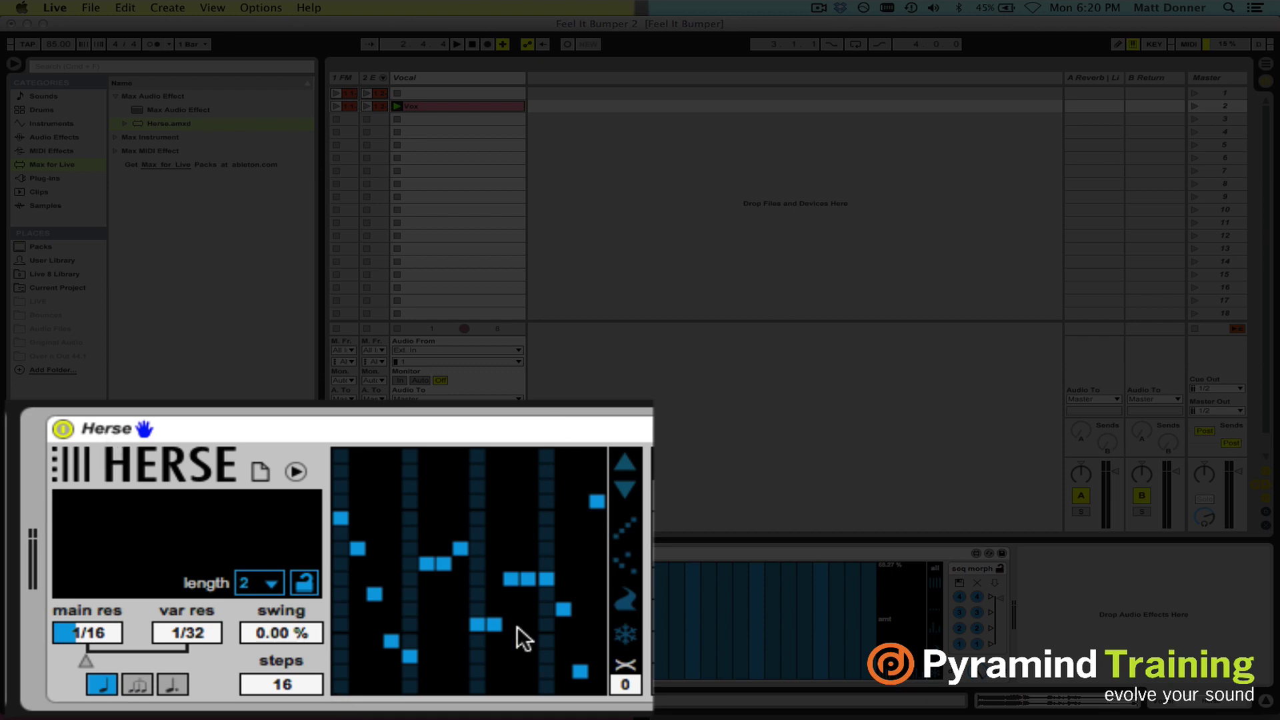
key(space)
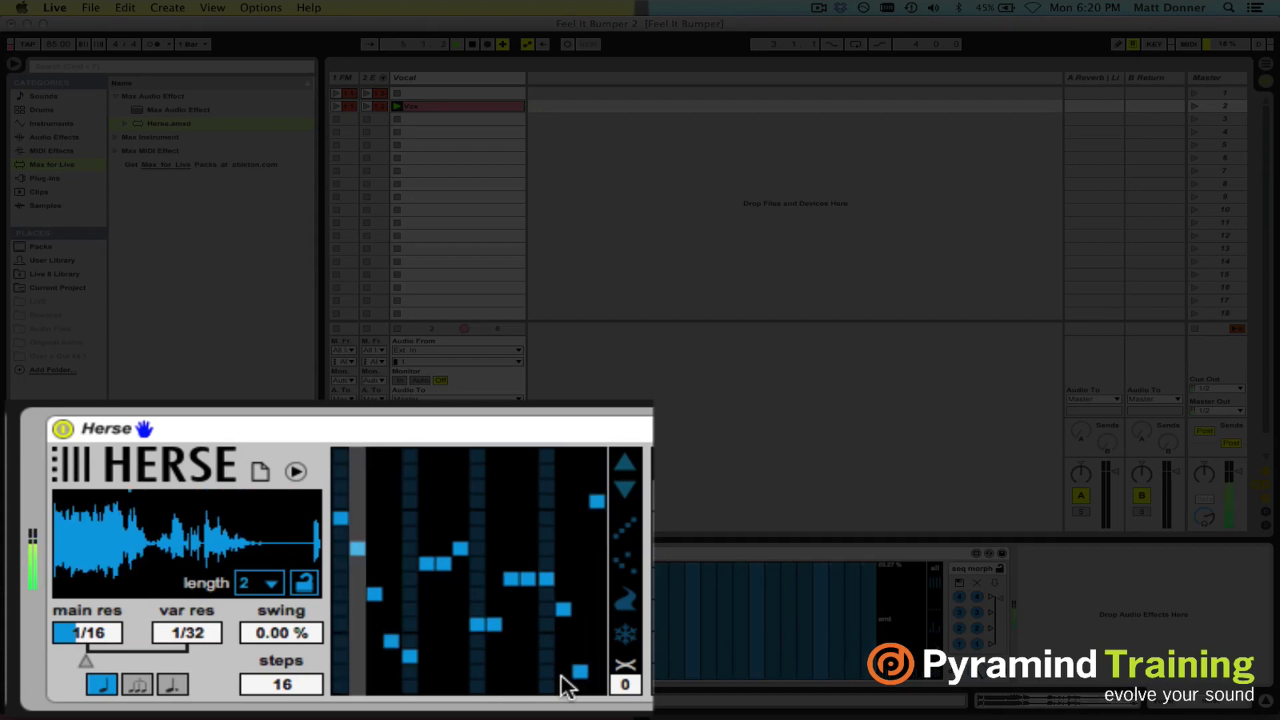
key(space)
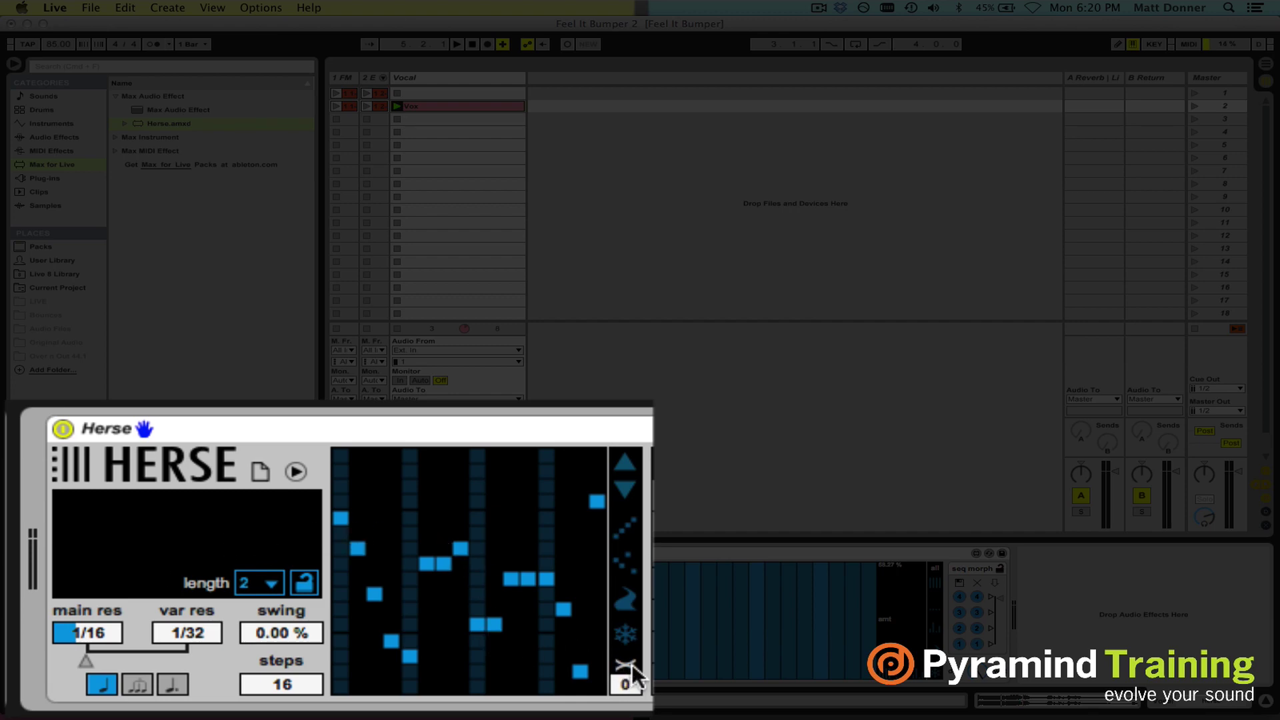
Step: Keep the value below Herse's pattern tools at 0, randomize the slice pattern again, and start playback
mouse_move(631, 689)
mouse_down()
mouse_move(631, 676)
mouse_move(631, 690)
mouse_up()
click(631, 566)
click(630, 566)
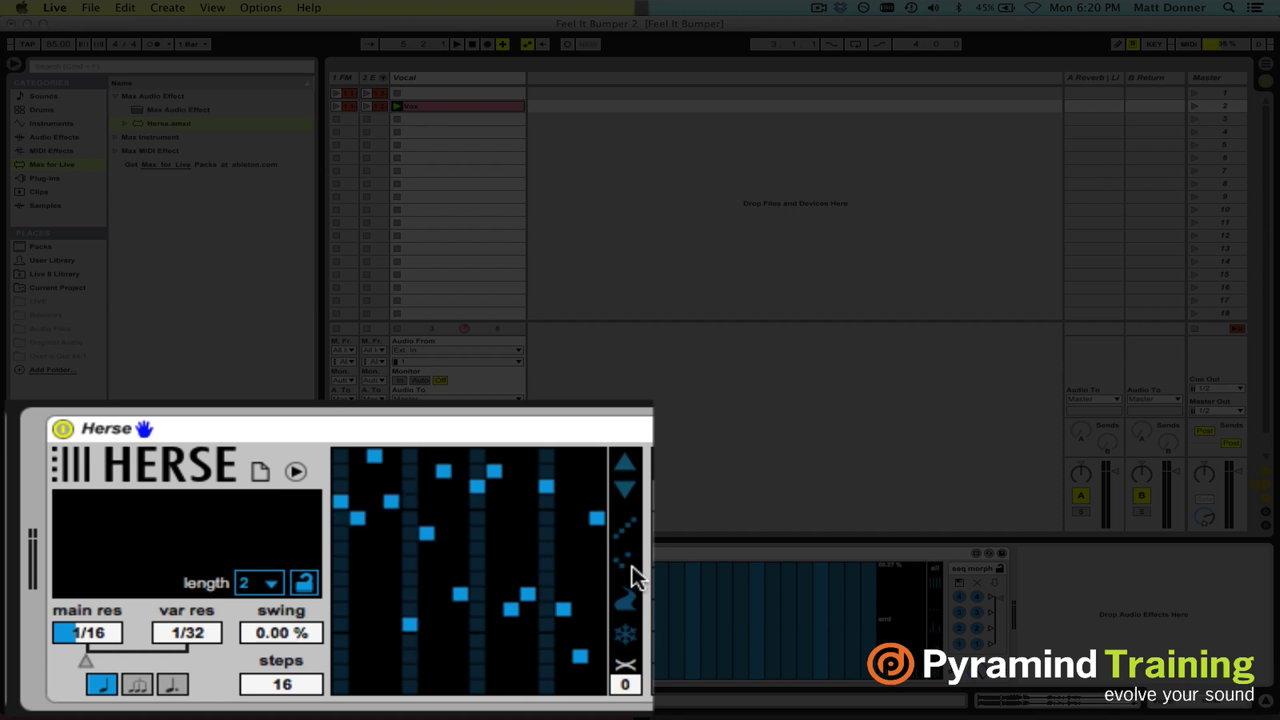
key(space)
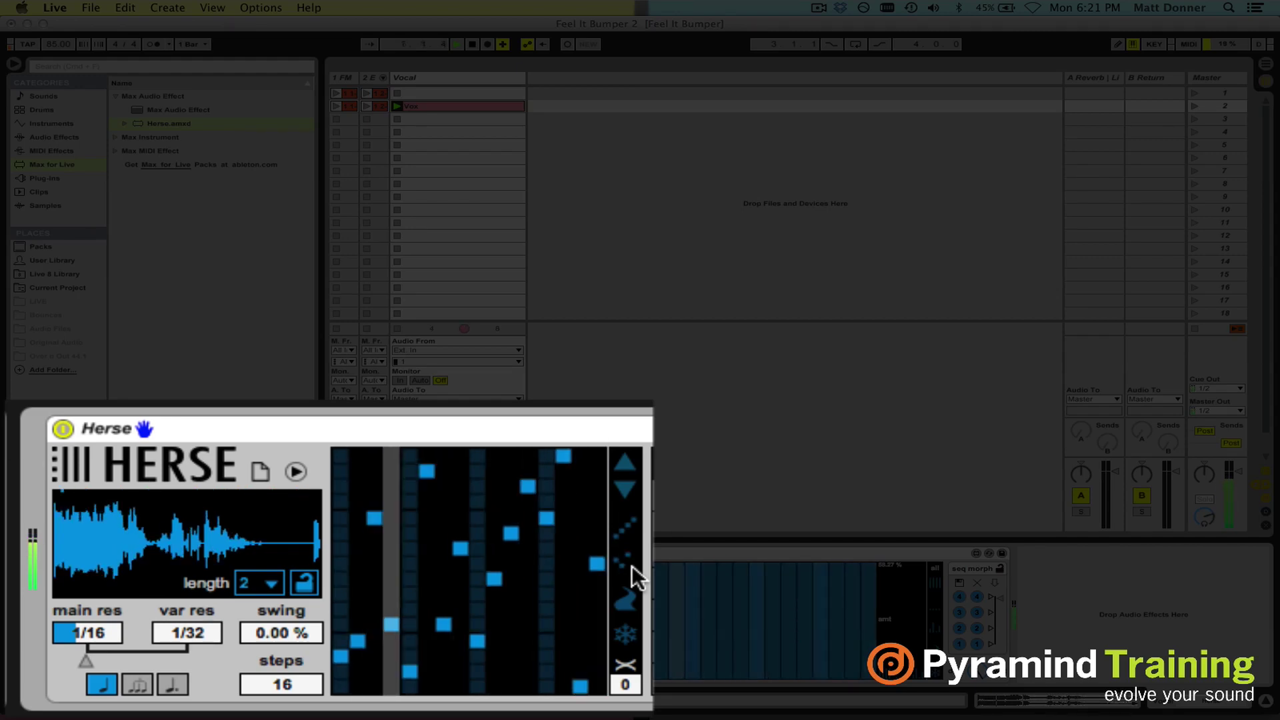
Step: Switch Herse's slice pattern between linear and random orders to compare them, ending on the linear order
click(630, 530)
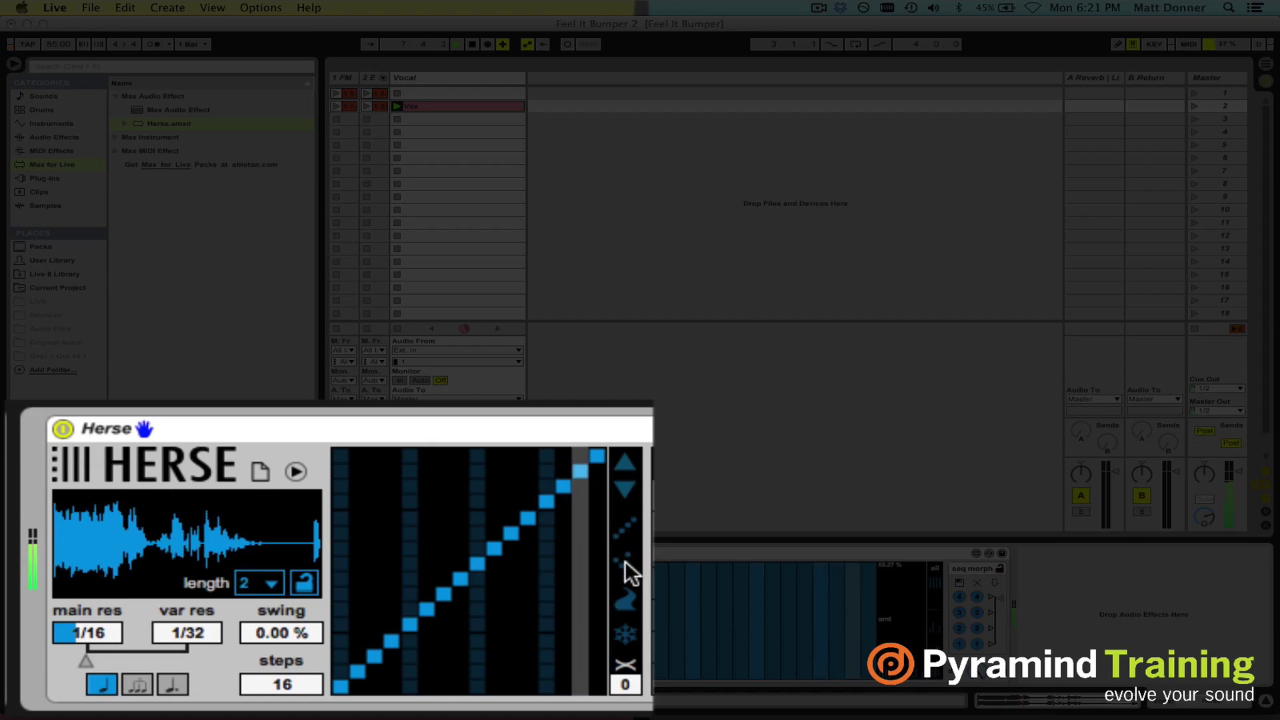
click(625, 564)
click(627, 532)
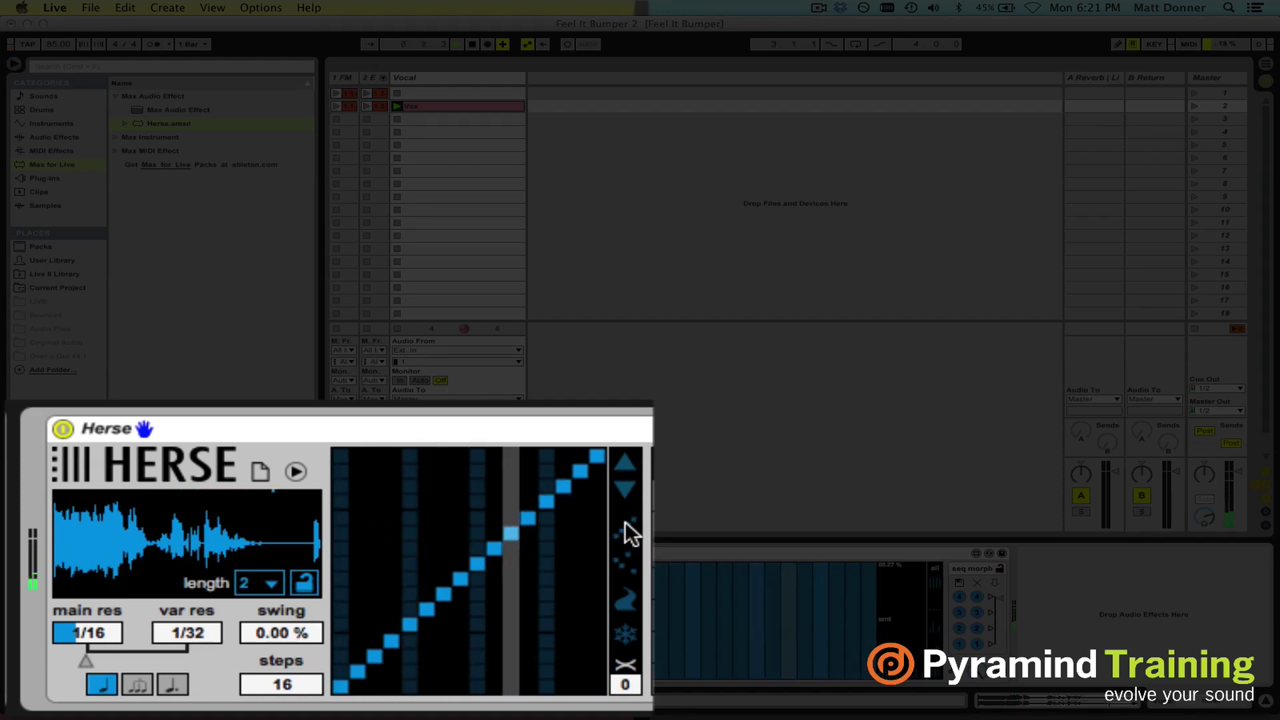
click(626, 557)
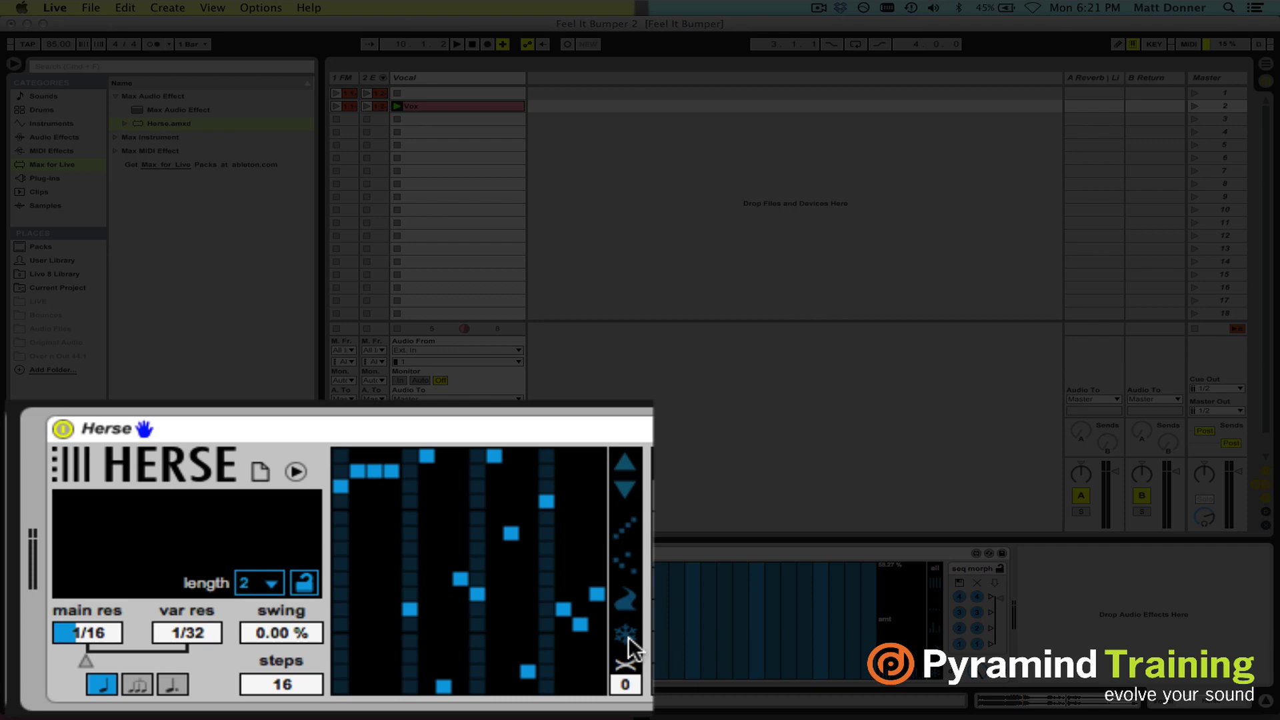
click(627, 528)
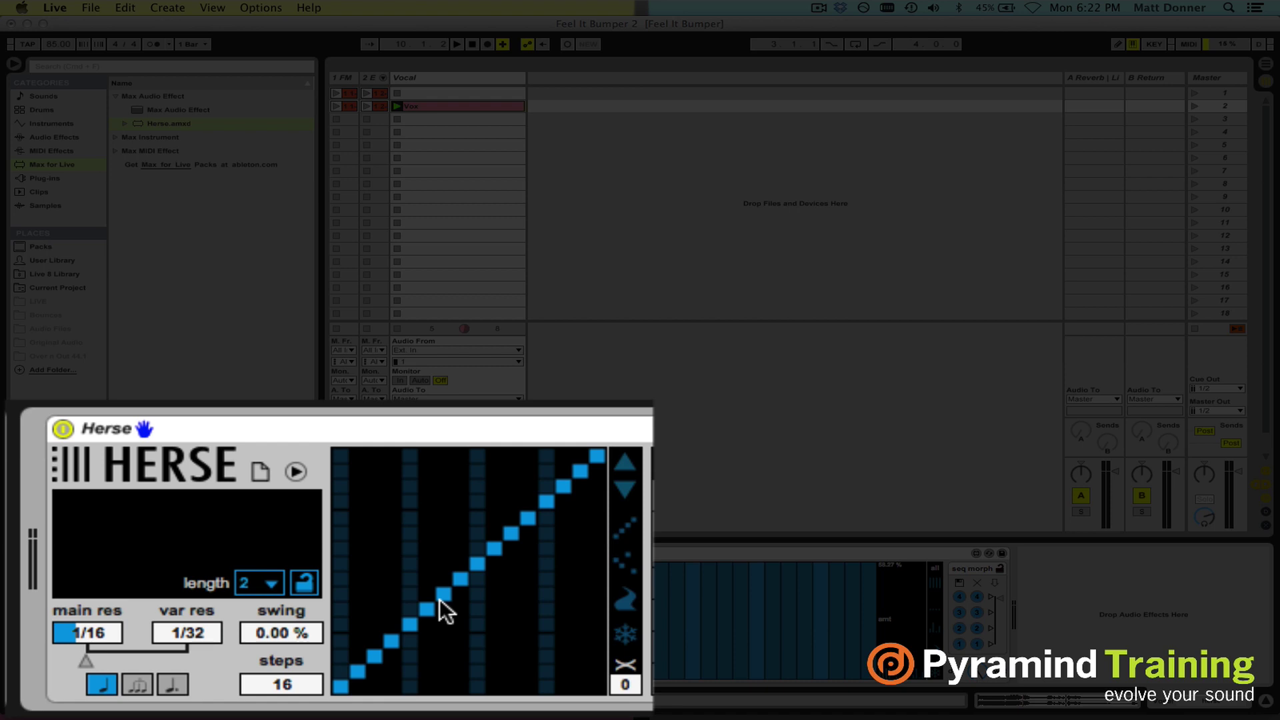
Step: Start playback with the linear slice pattern and turn on Herse's freeze function
key(space)
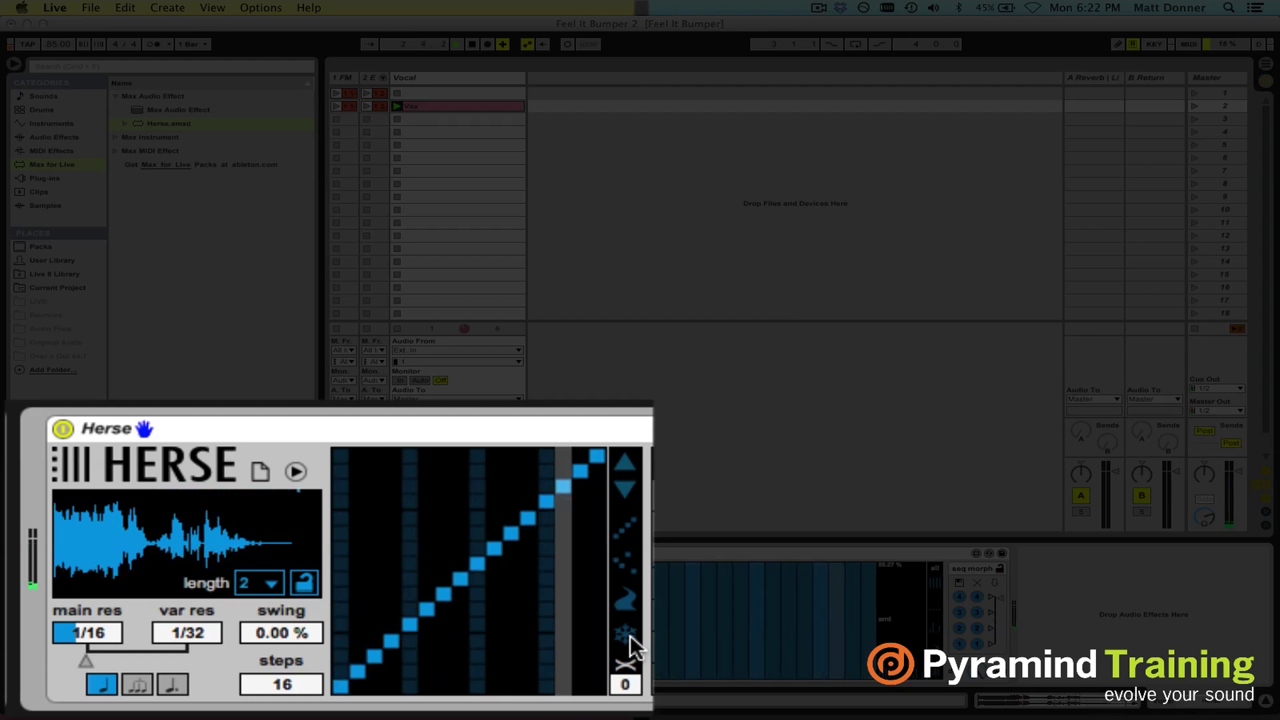
click(626, 634)
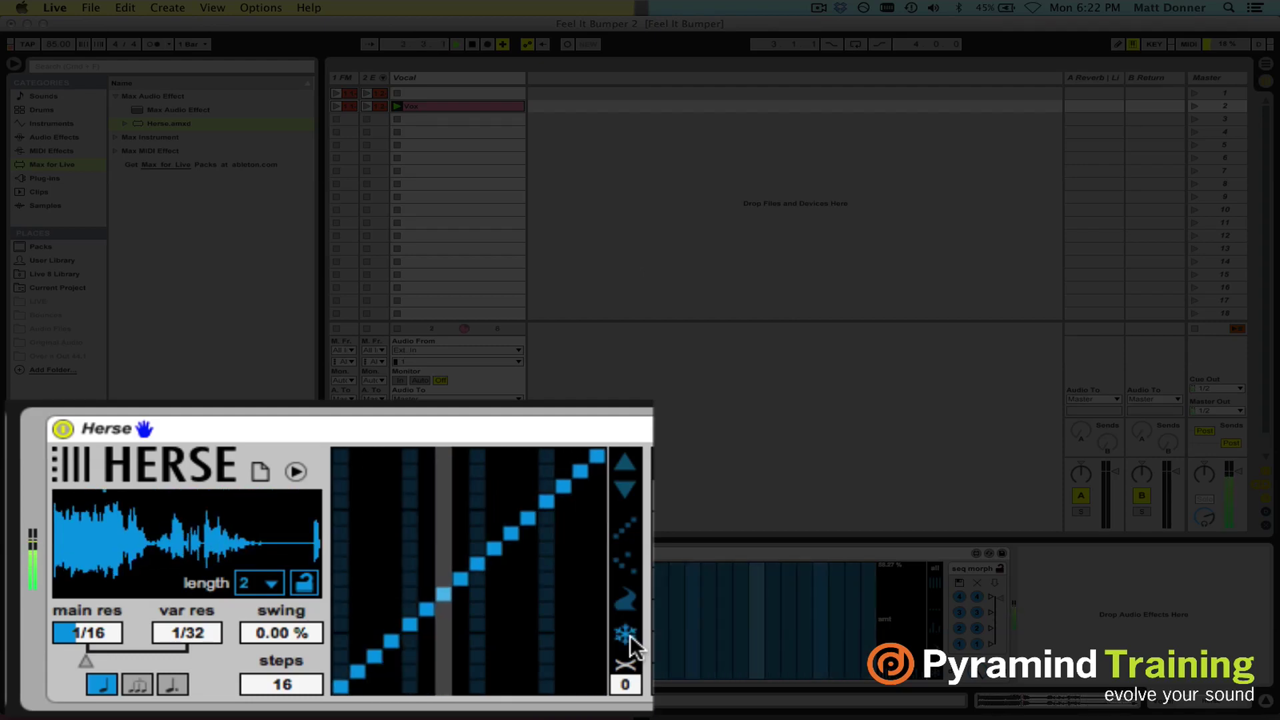
Step: Toggle Herse's freeze function off and on during playback, leave it off, and stop playback
click(627, 634)
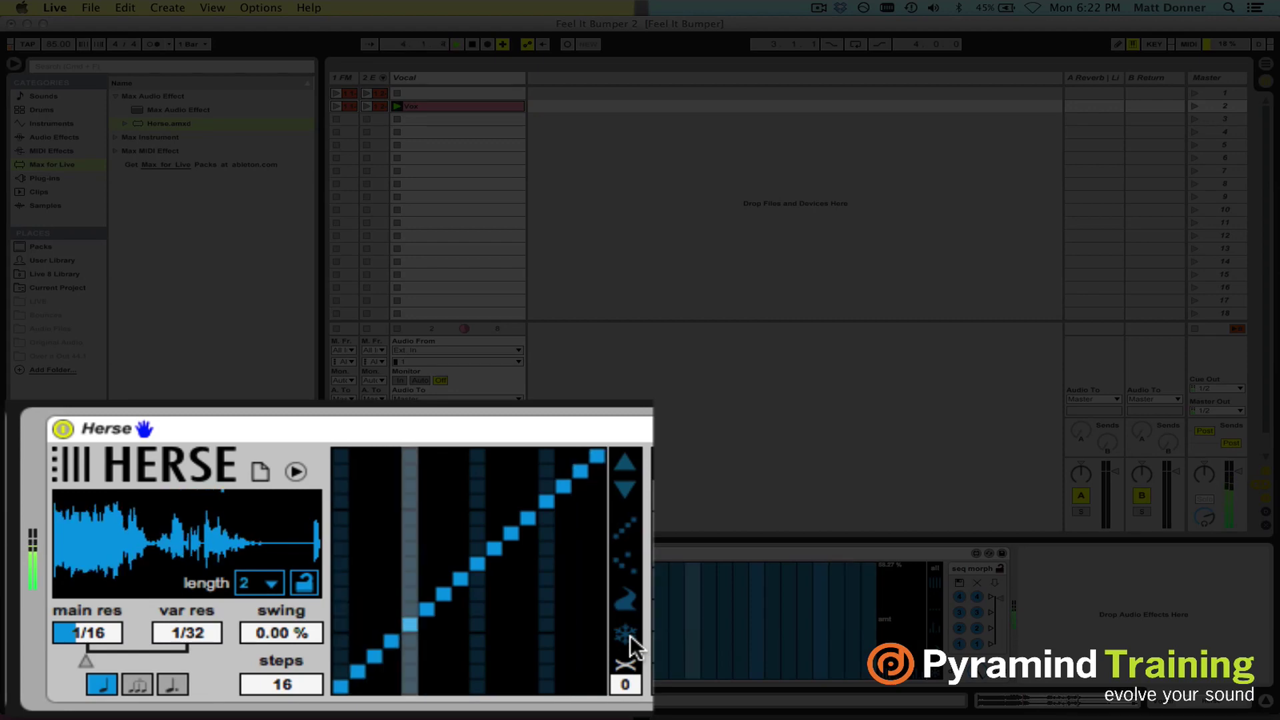
click(626, 634)
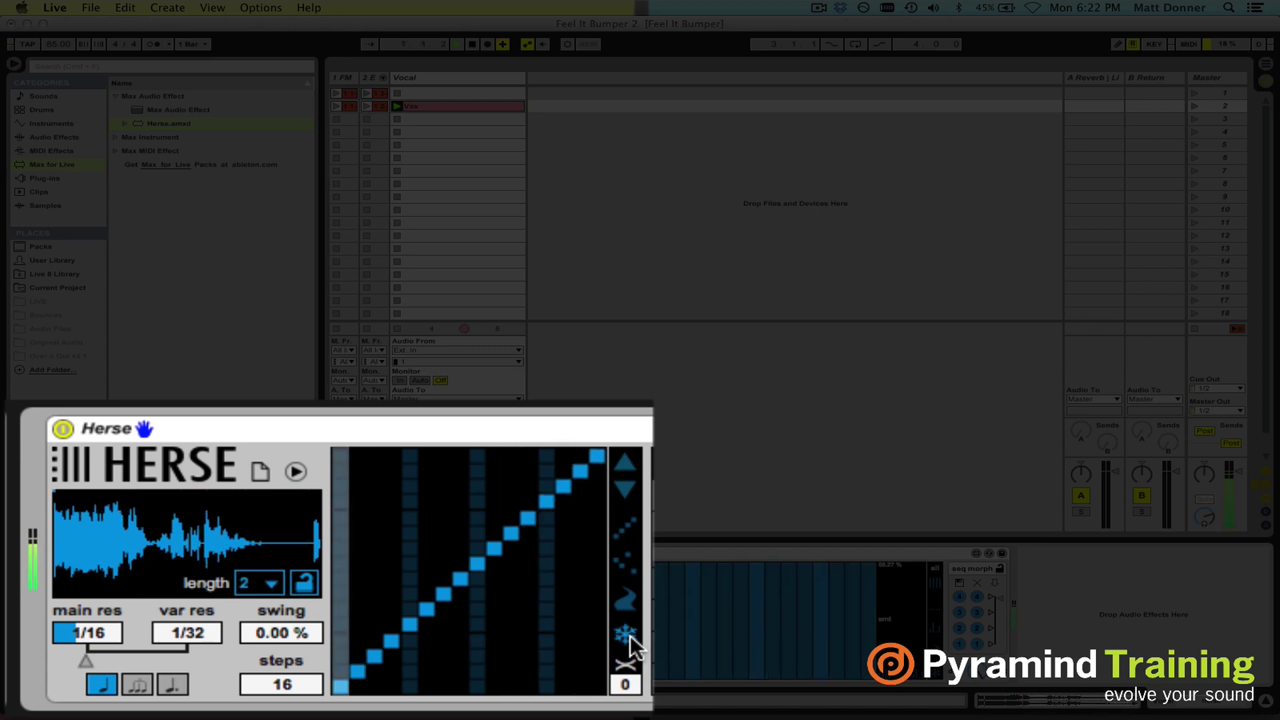
click(627, 633)
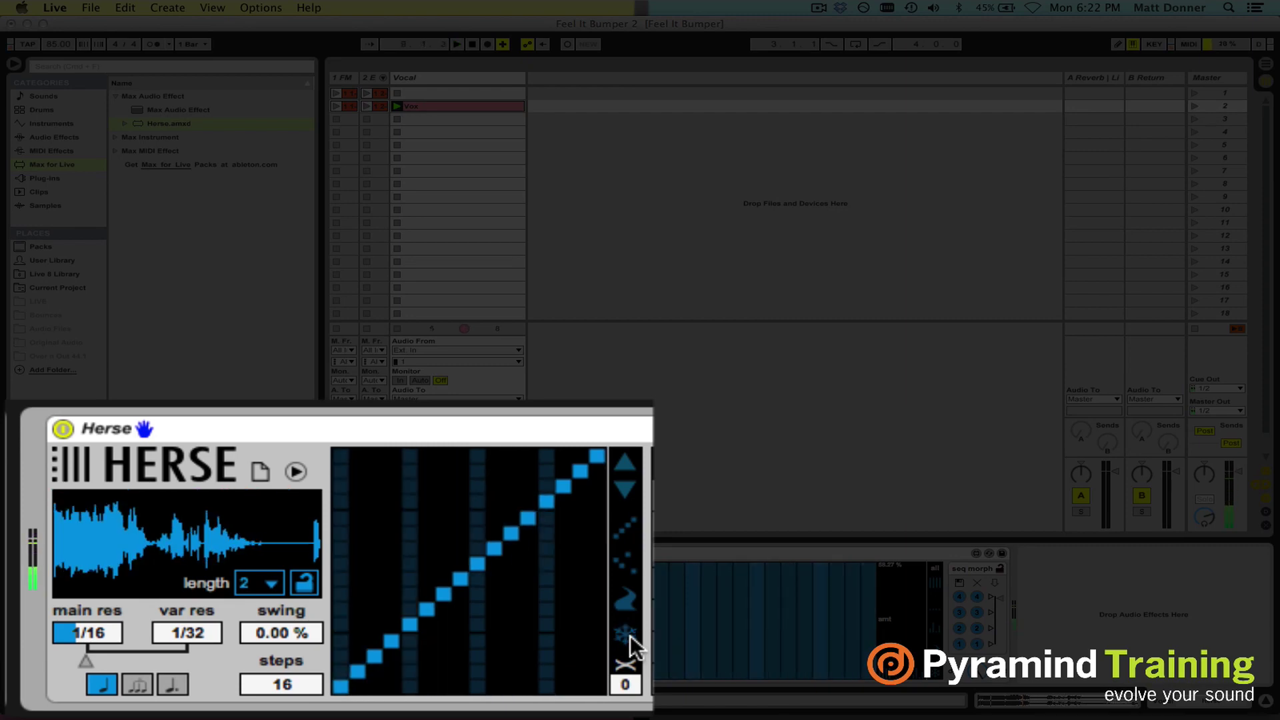
key(space)
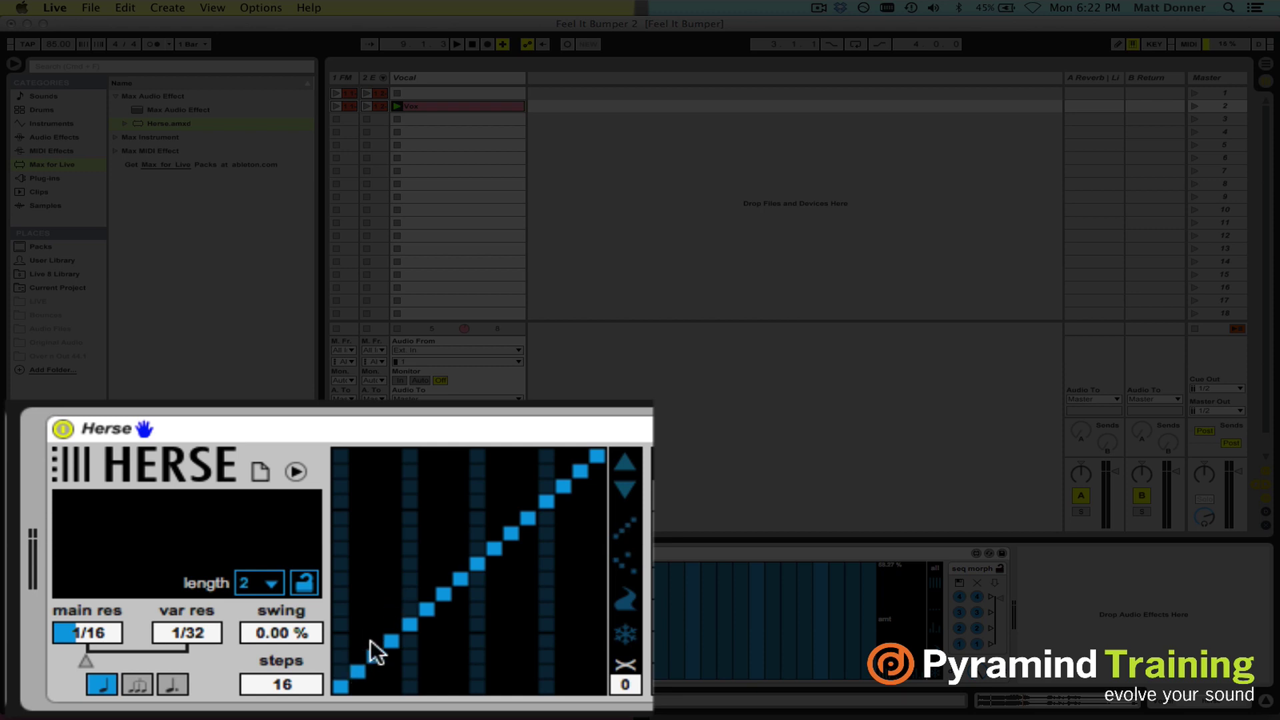
Step: Draw an arch-shaped slice pattern across Herse's 16 steps, then reposition individual steps while the vocal plays
mouse_move(340, 682)
mouse_down()
mouse_move(438, 621)
mouse_move(580, 634)
mouse_move(599, 665)
mouse_up()
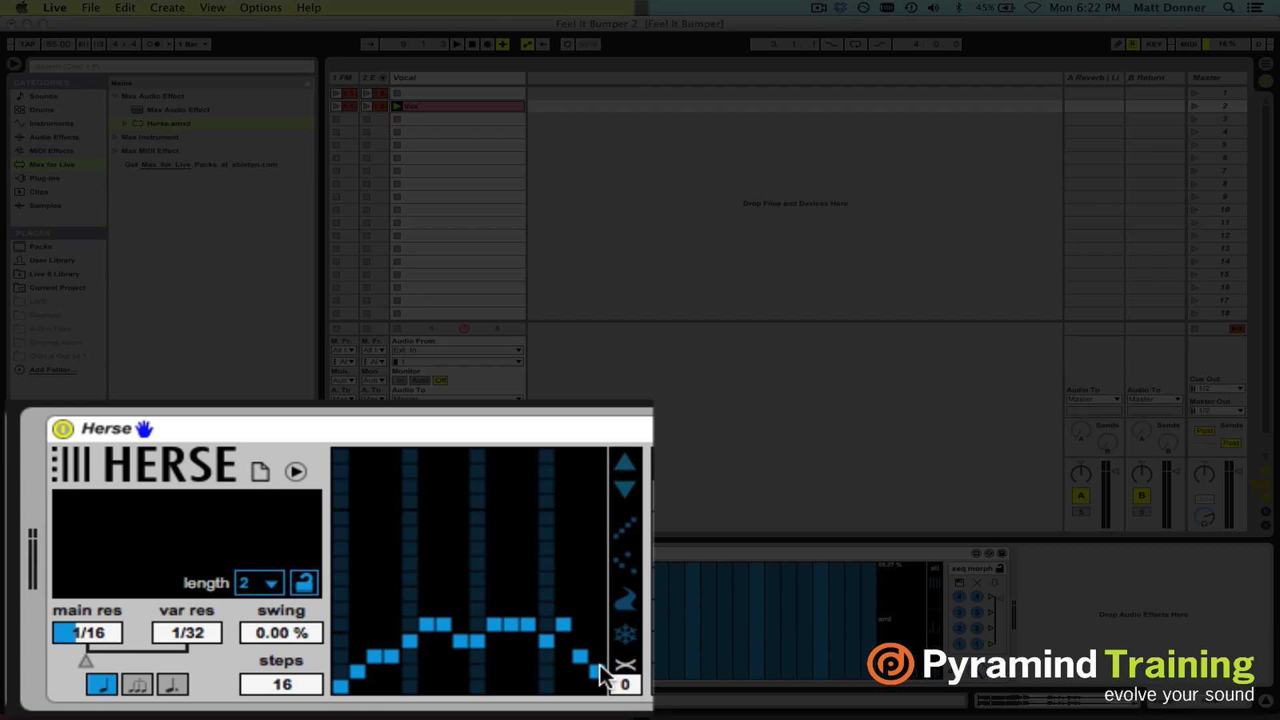
key(space)
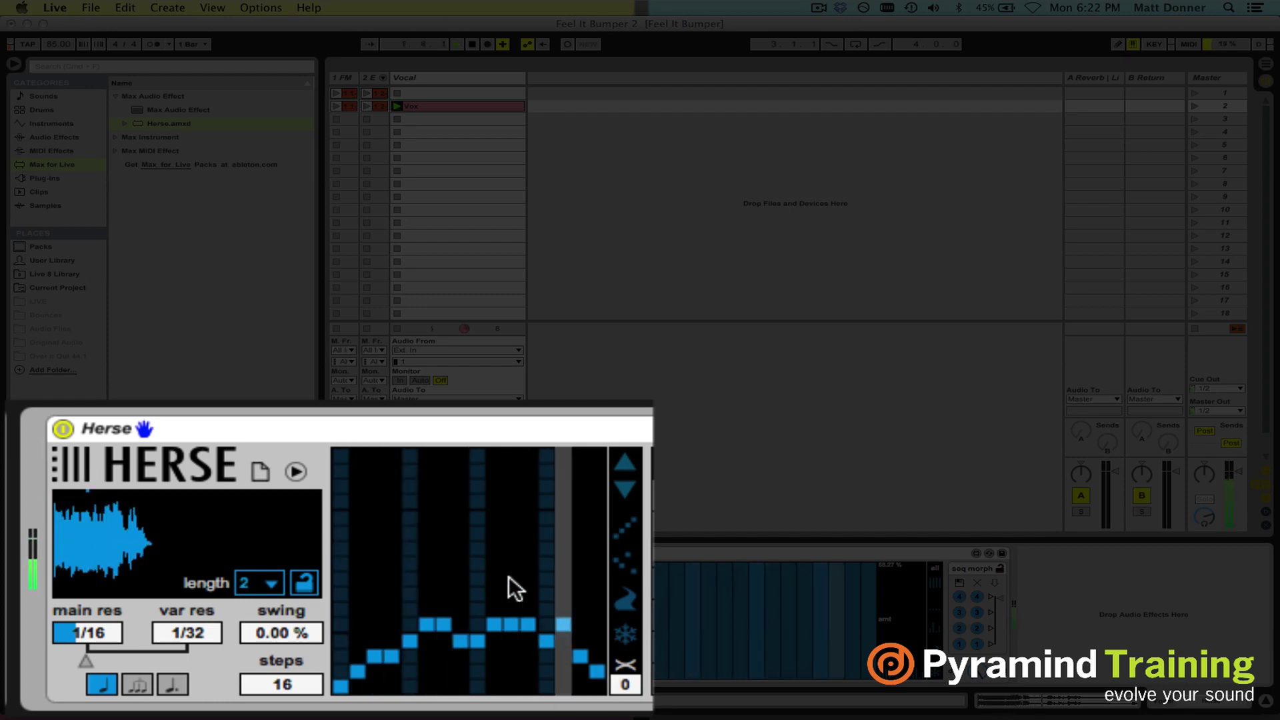
click(418, 651)
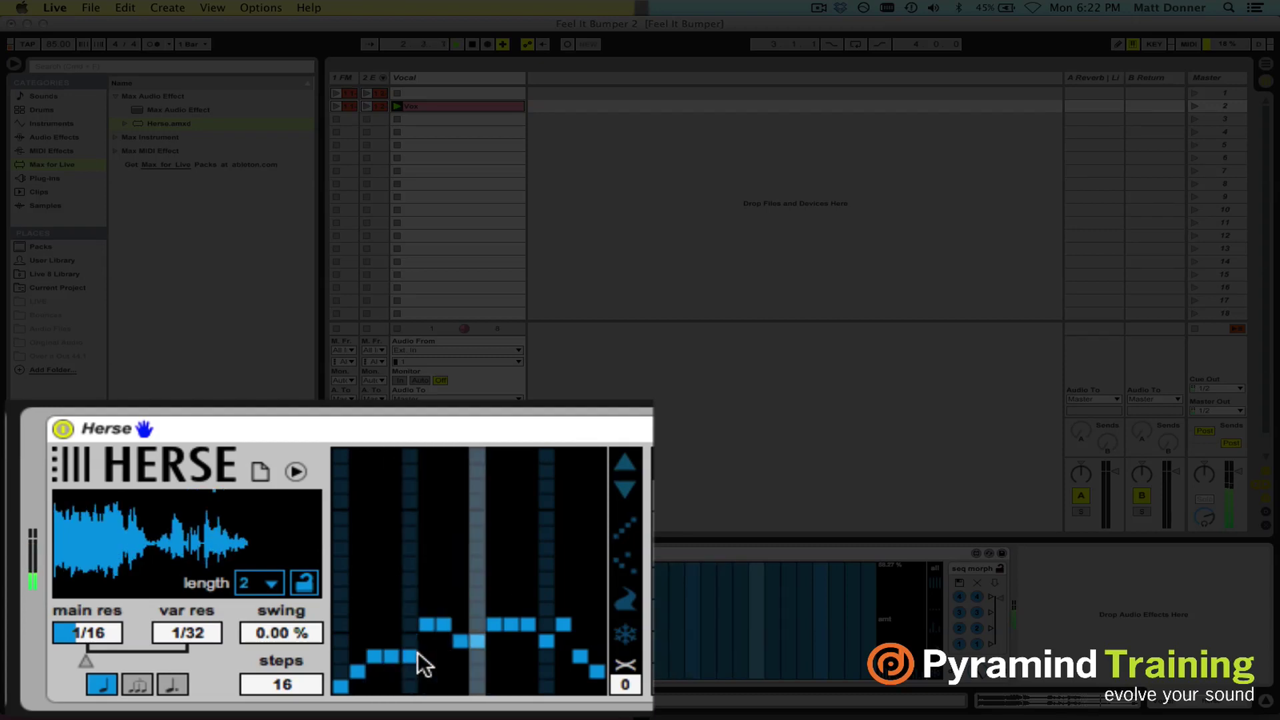
click(417, 580)
click(446, 599)
click(465, 574)
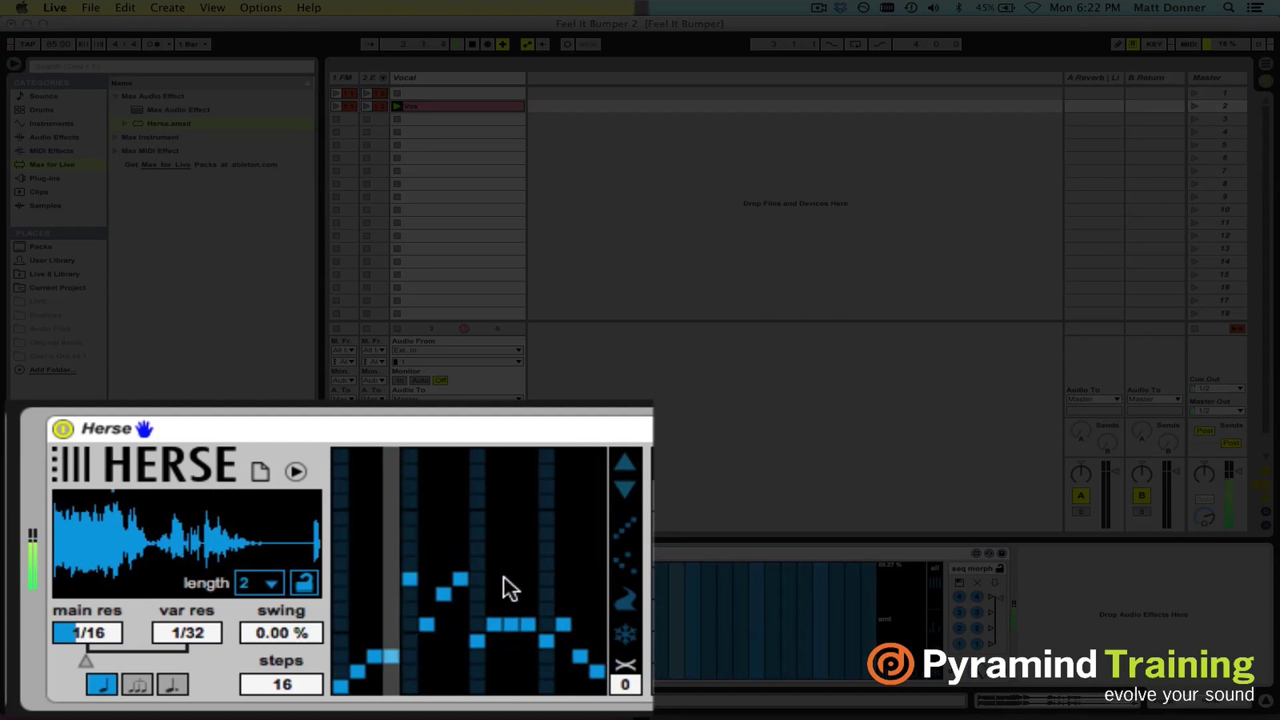
click(498, 577)
click(547, 608)
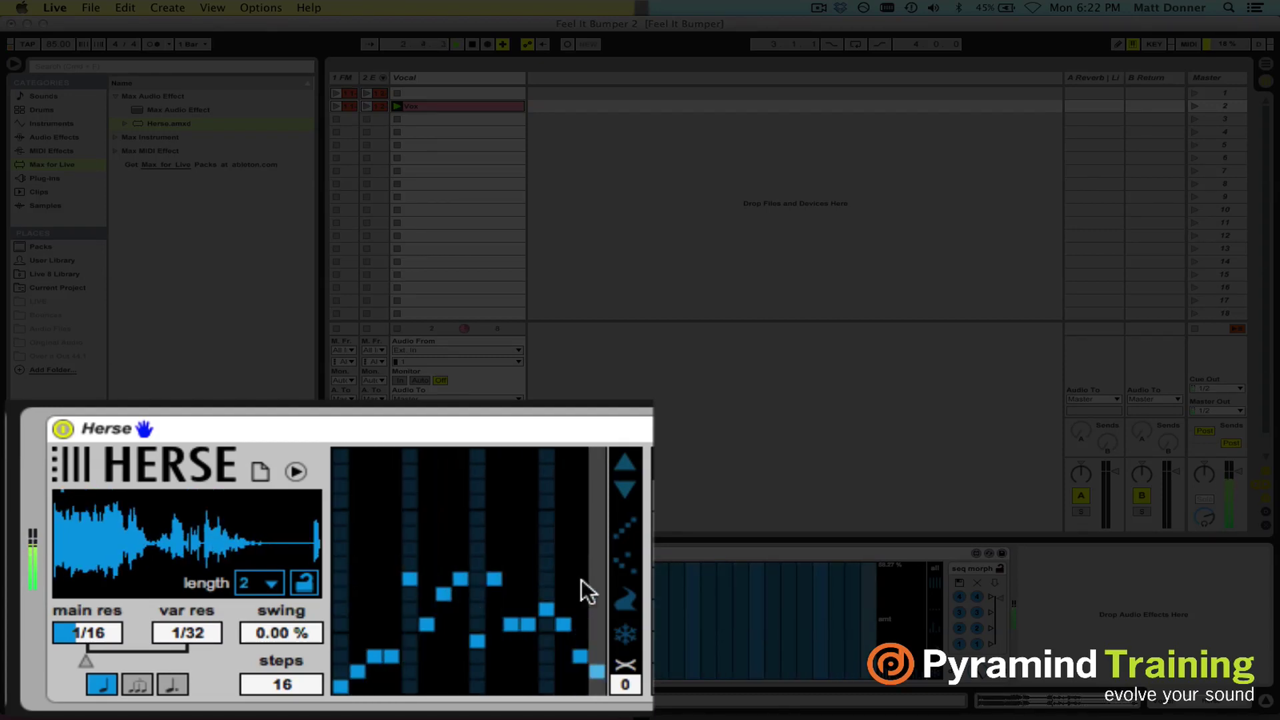
click(578, 668)
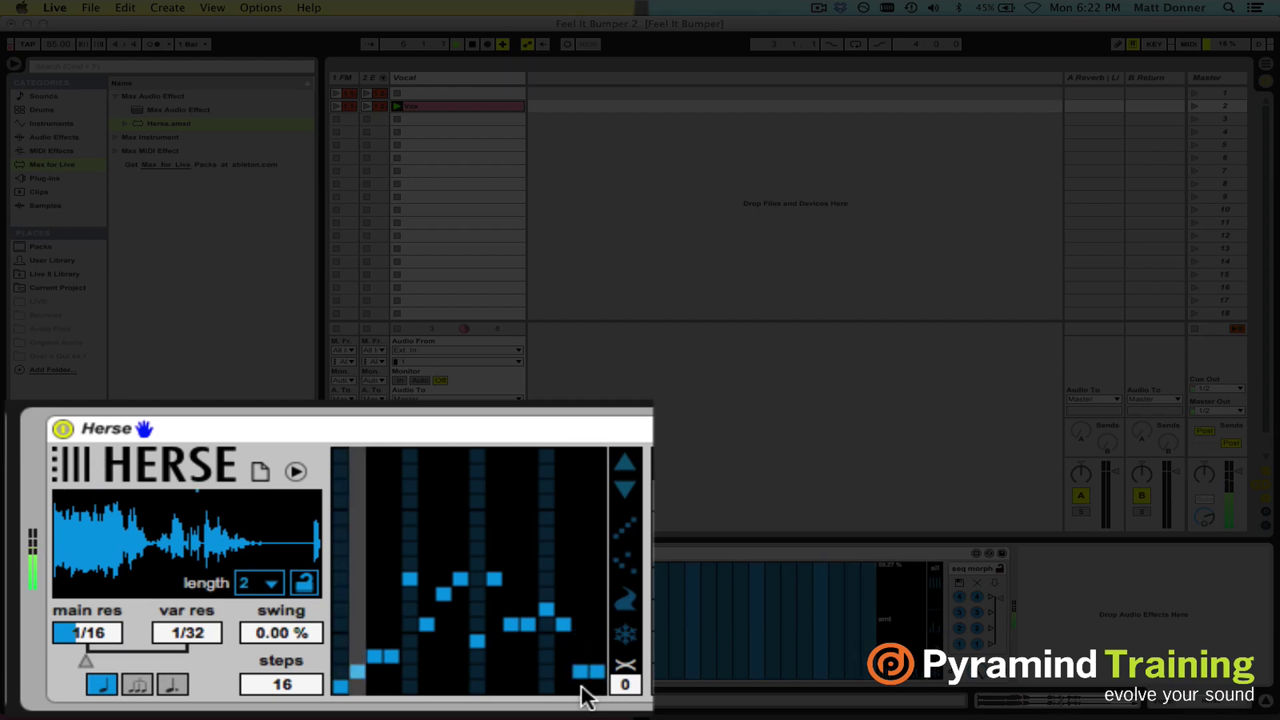
key(space)
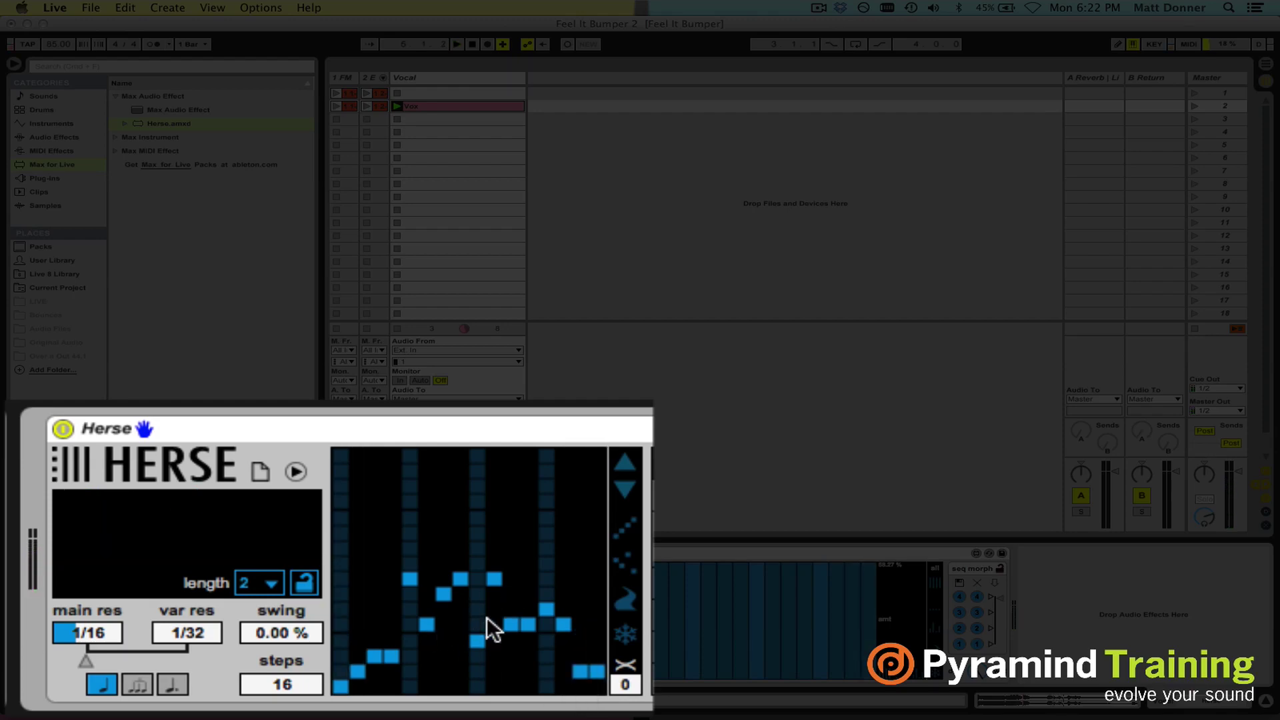
Step: Restore Herse's linear slice pattern, play the vocal through it, and stop playback
click(629, 523)
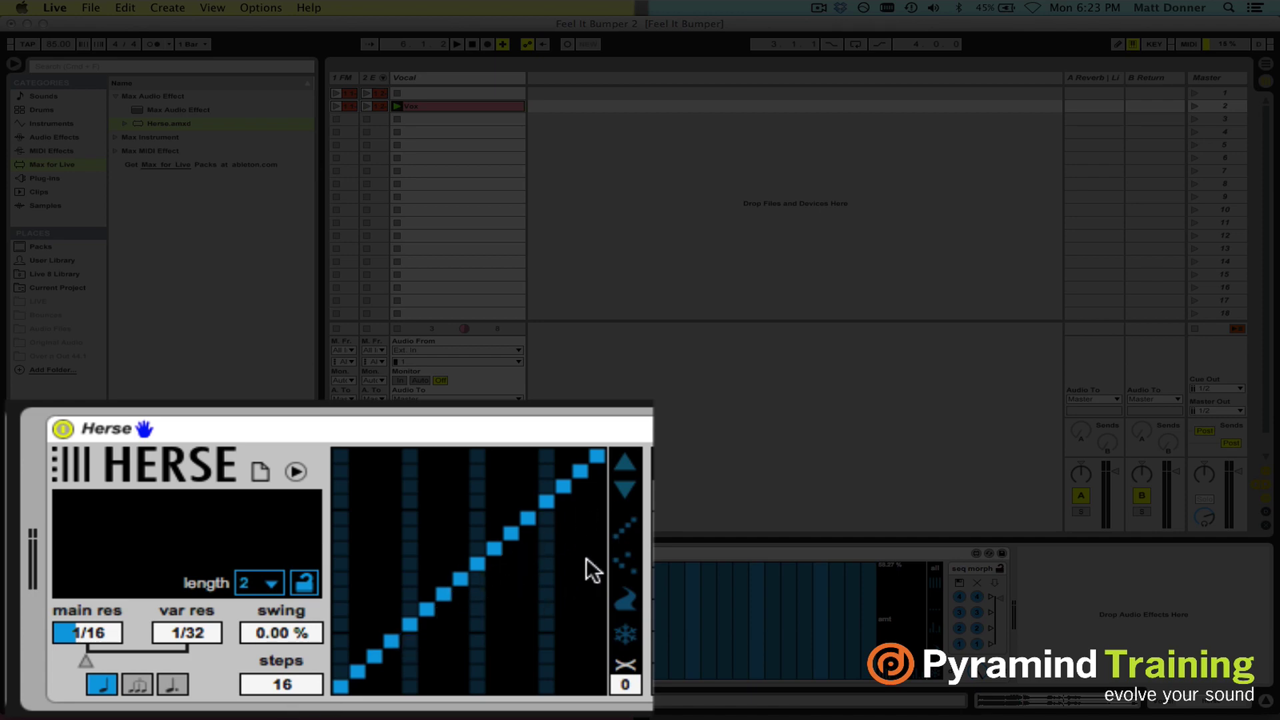
key(space)
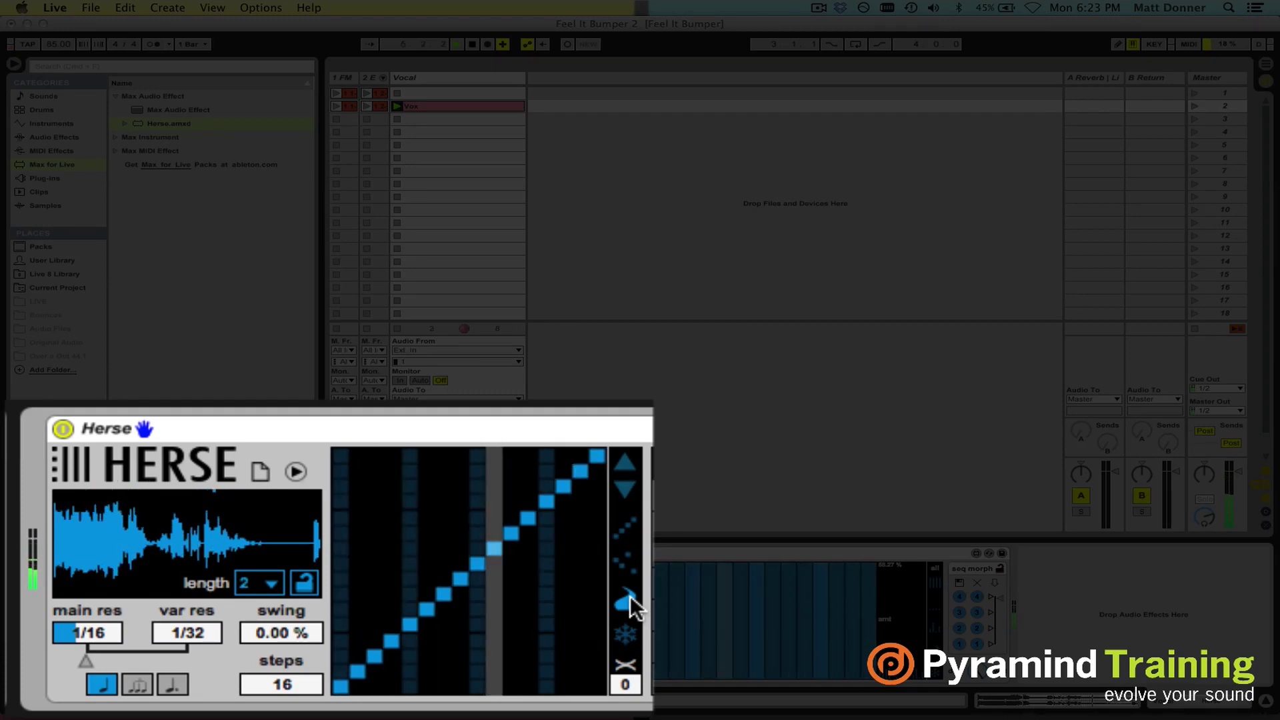
key(space)
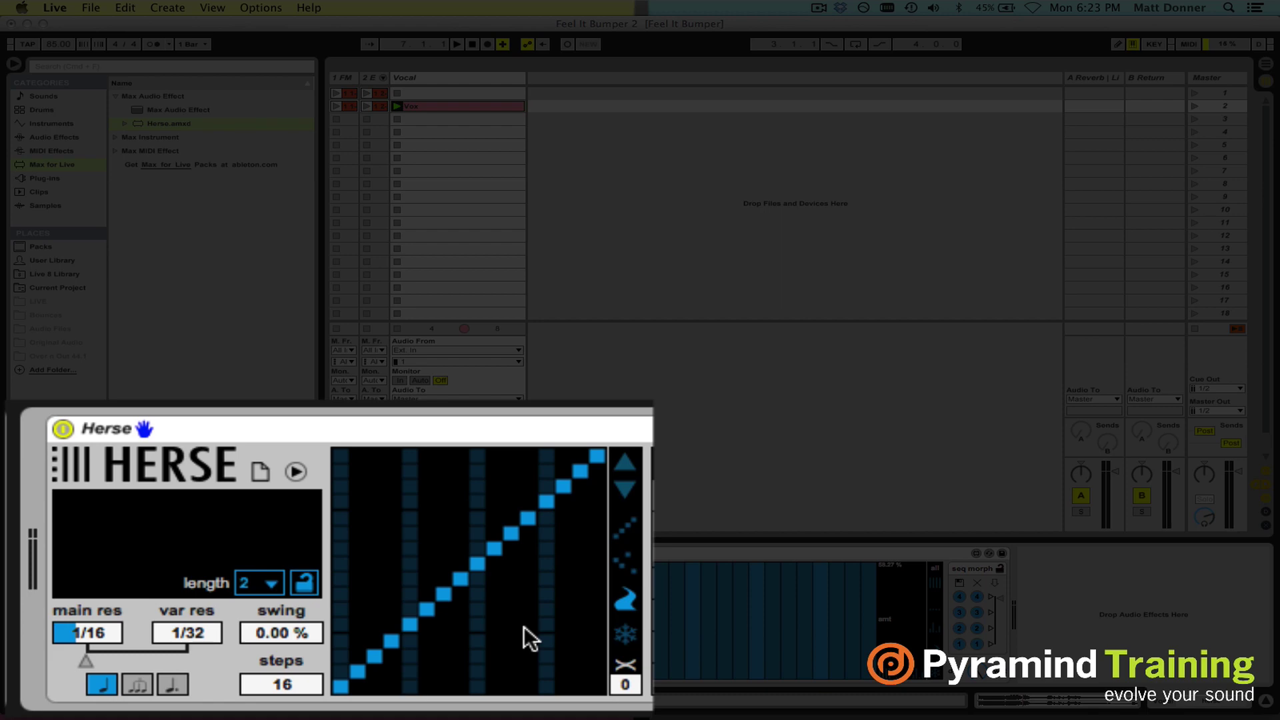
Step: Randomize Herse's slice pattern three times with playback stopped, then return it to the linear order
click(626, 557)
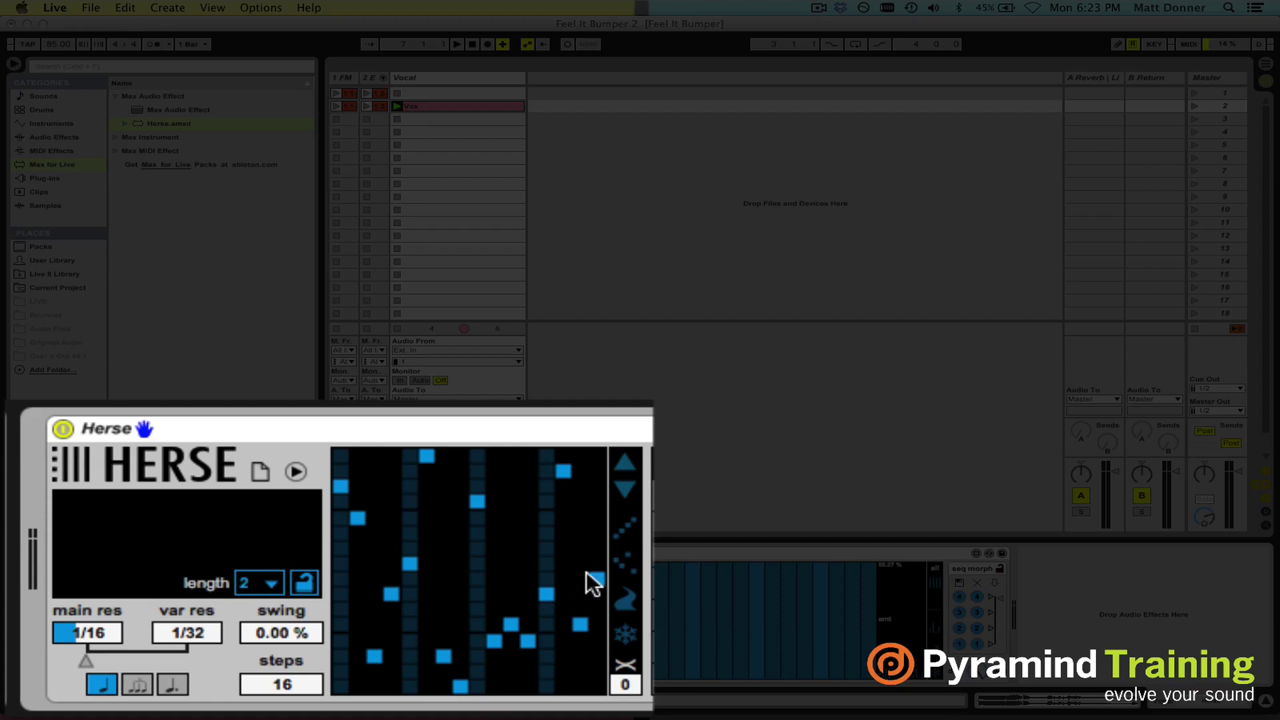
click(623, 568)
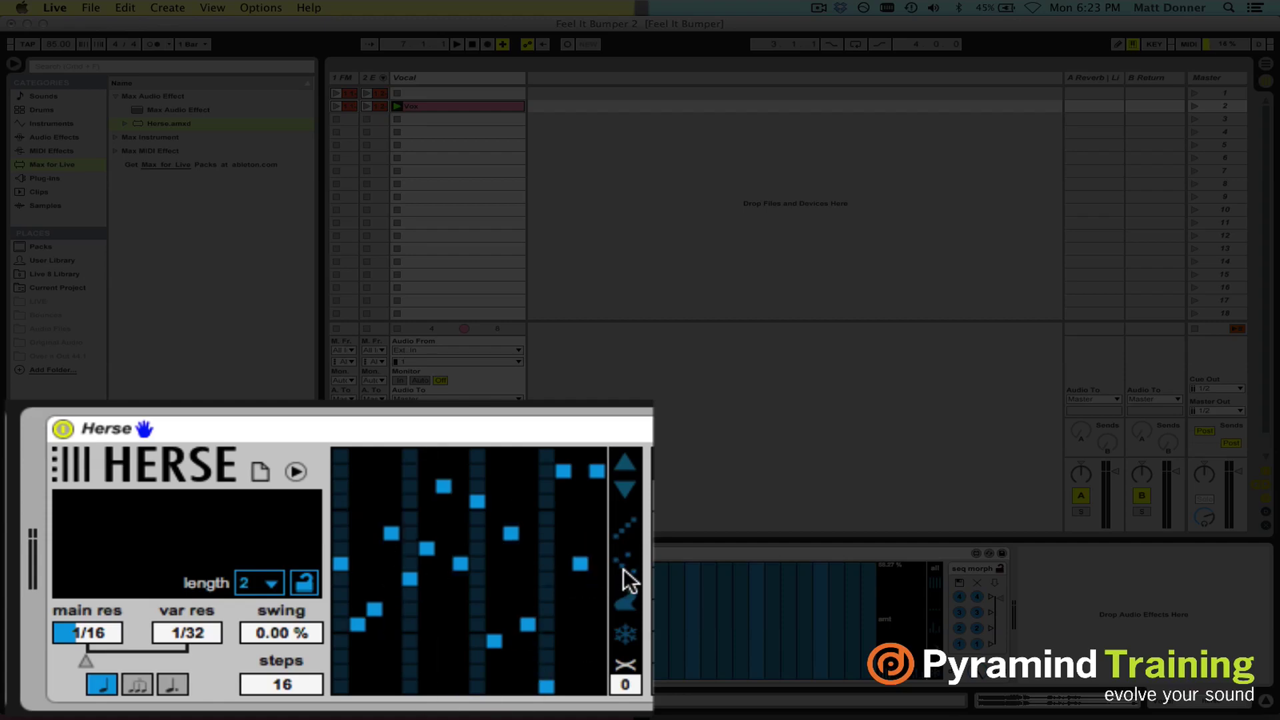
click(623, 568)
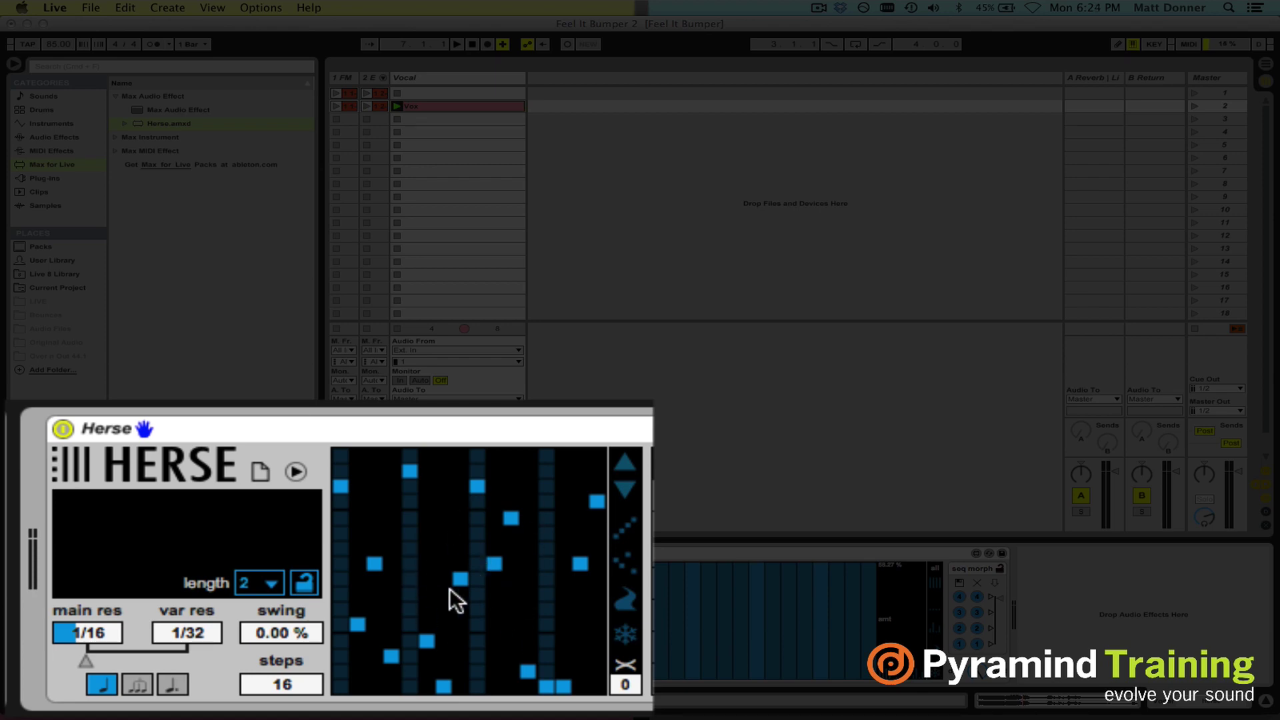
click(631, 519)
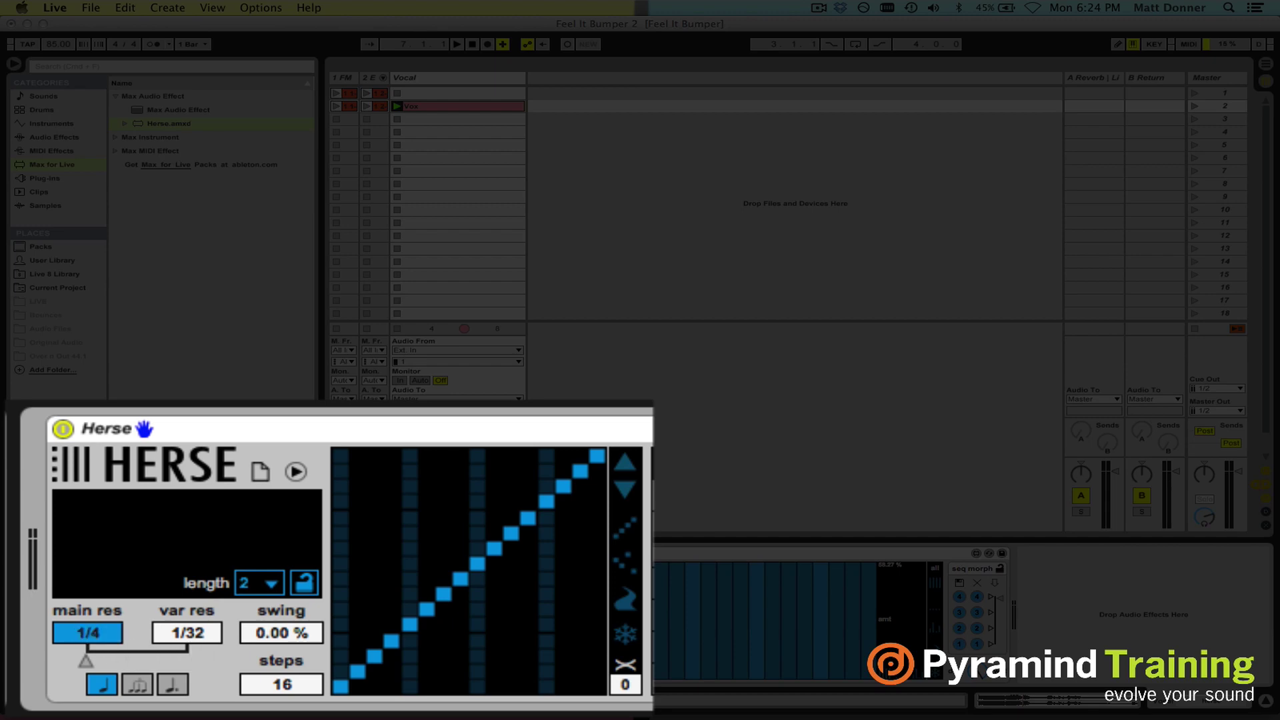
Step: Set Herse's var res to 1/8, unlock its buffer, and play the vocal with the linear pattern
drag(178, 630, 179, 608)
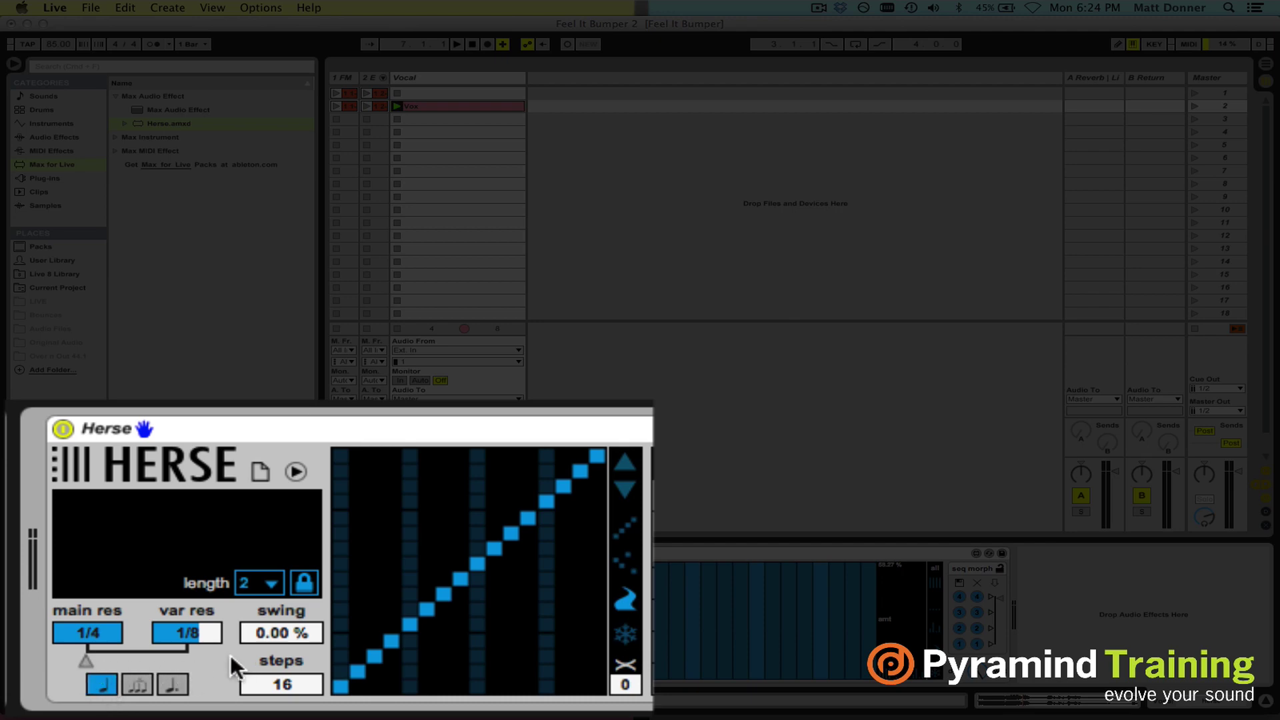
key(space)
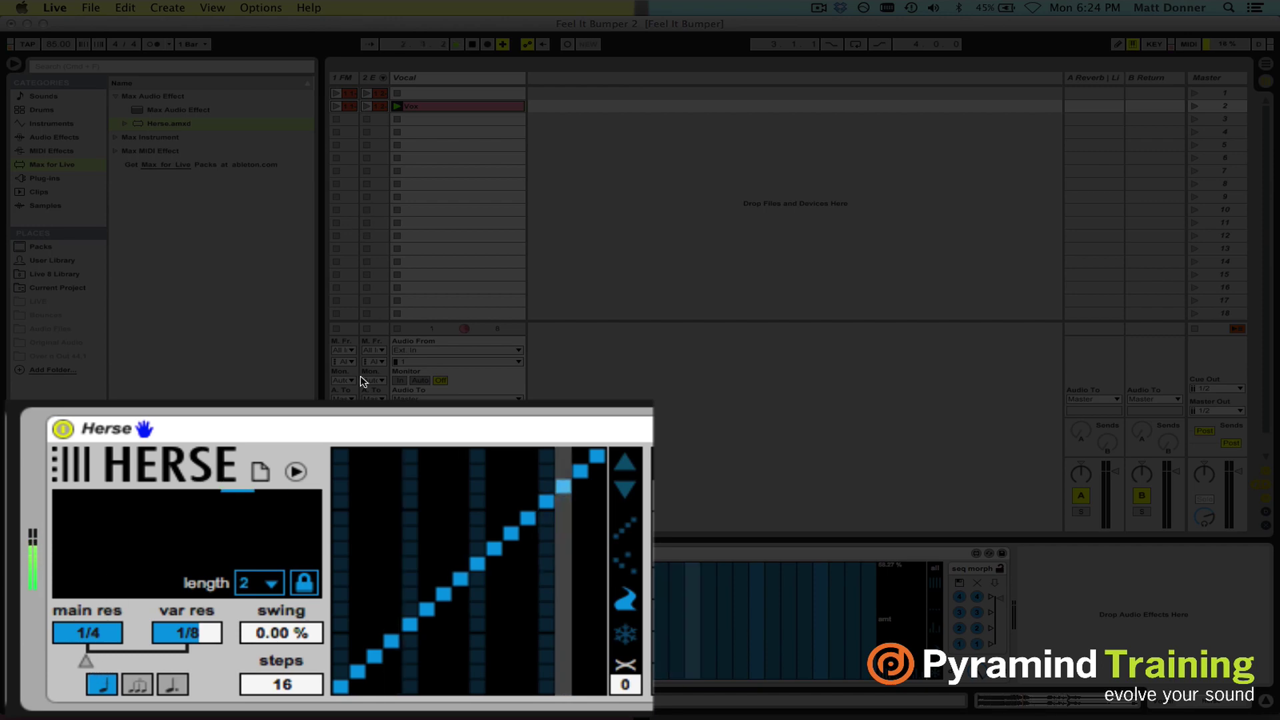
click(301, 583)
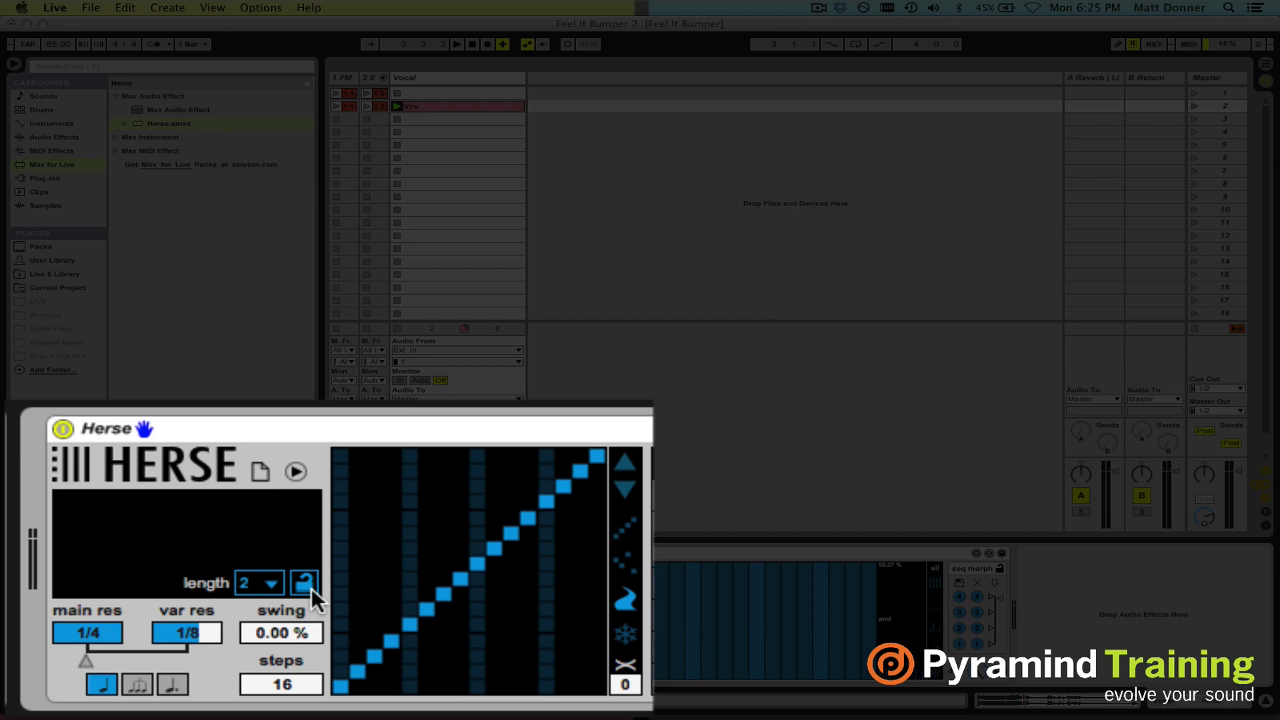
key(space)
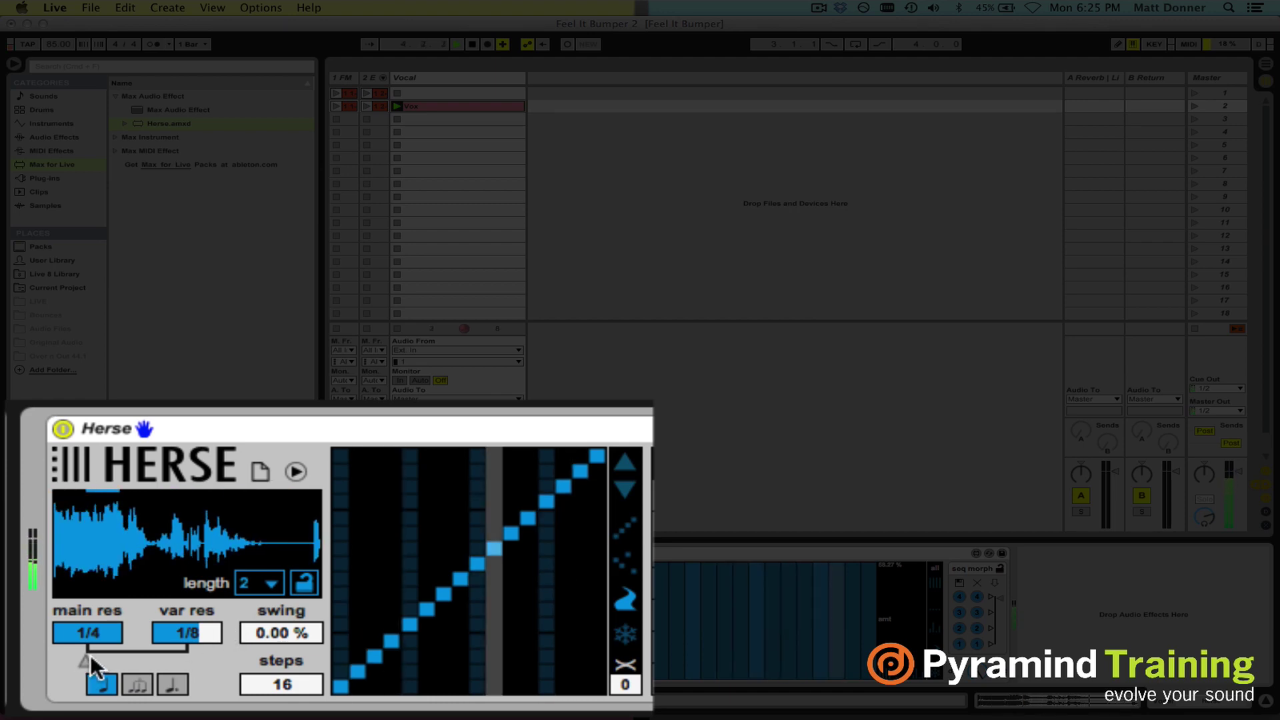
Step: Compare both ends of Herse's resolution slider during playback, setting var res to 1/16 and main res to 1/8
drag(90, 655, 190, 659)
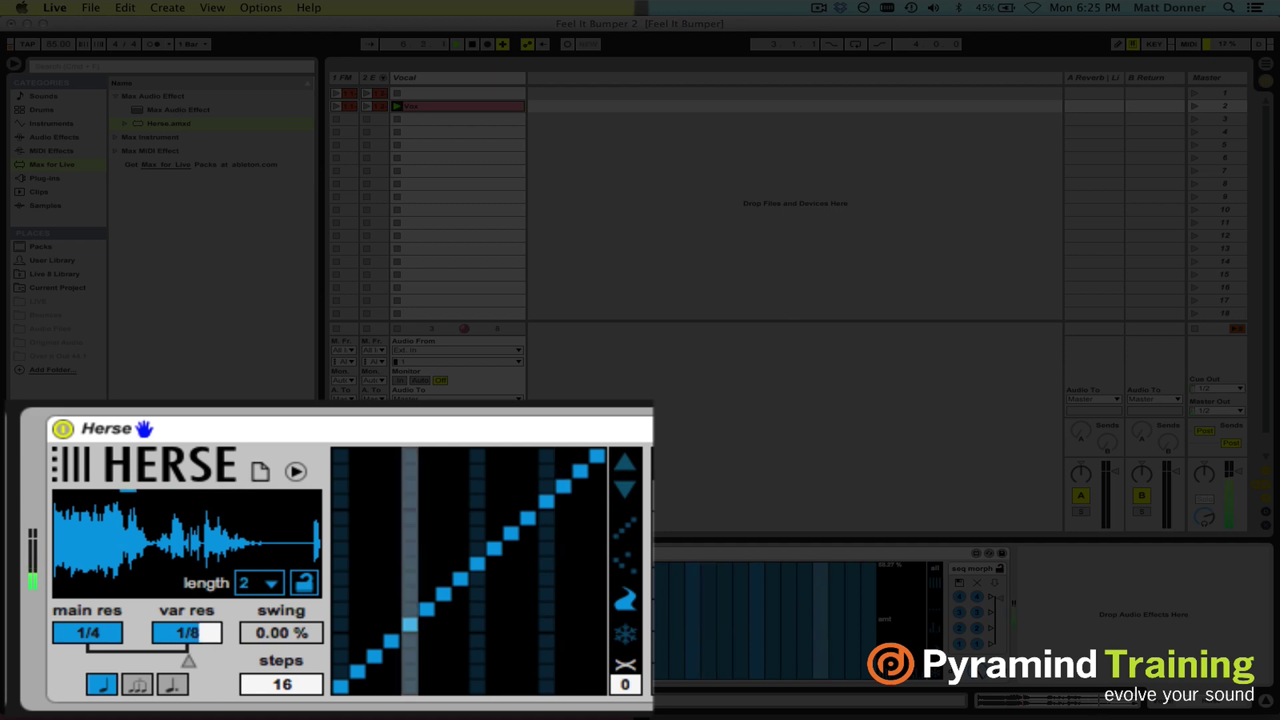
drag(201, 632, 201, 650)
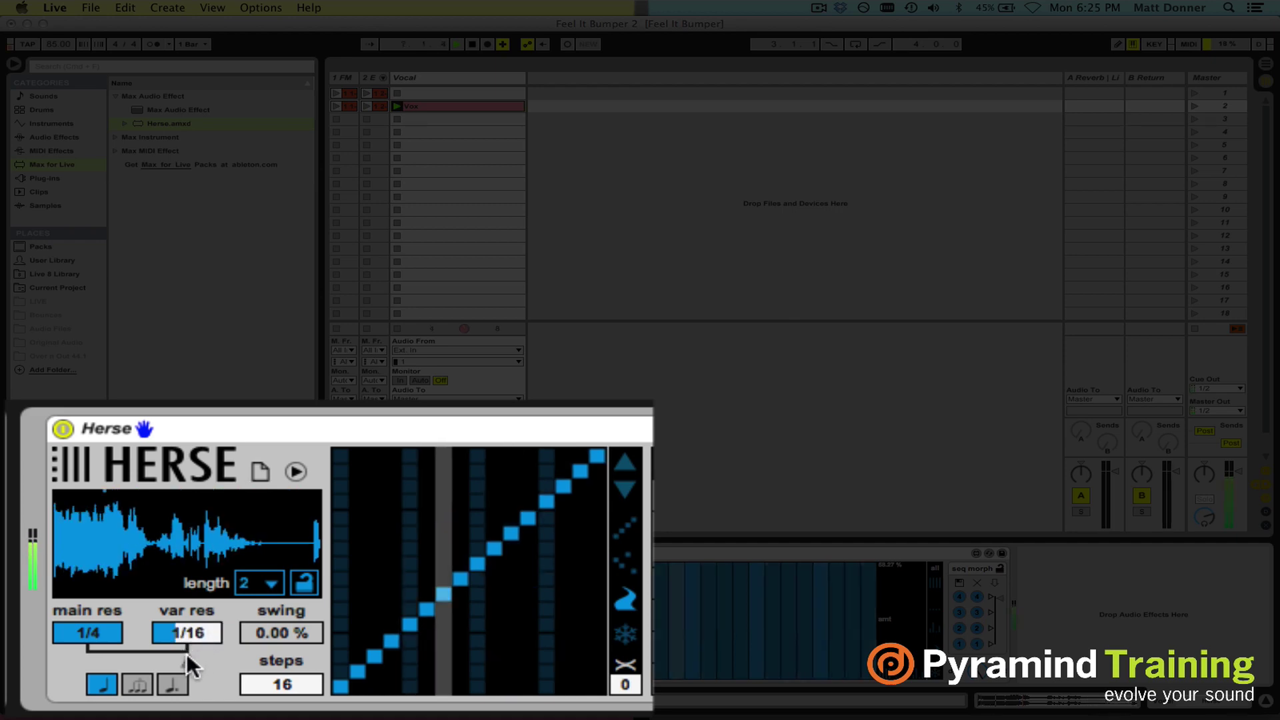
mouse_move(182, 655)
mouse_down()
mouse_move(102, 660)
mouse_move(106, 651)
mouse_up()
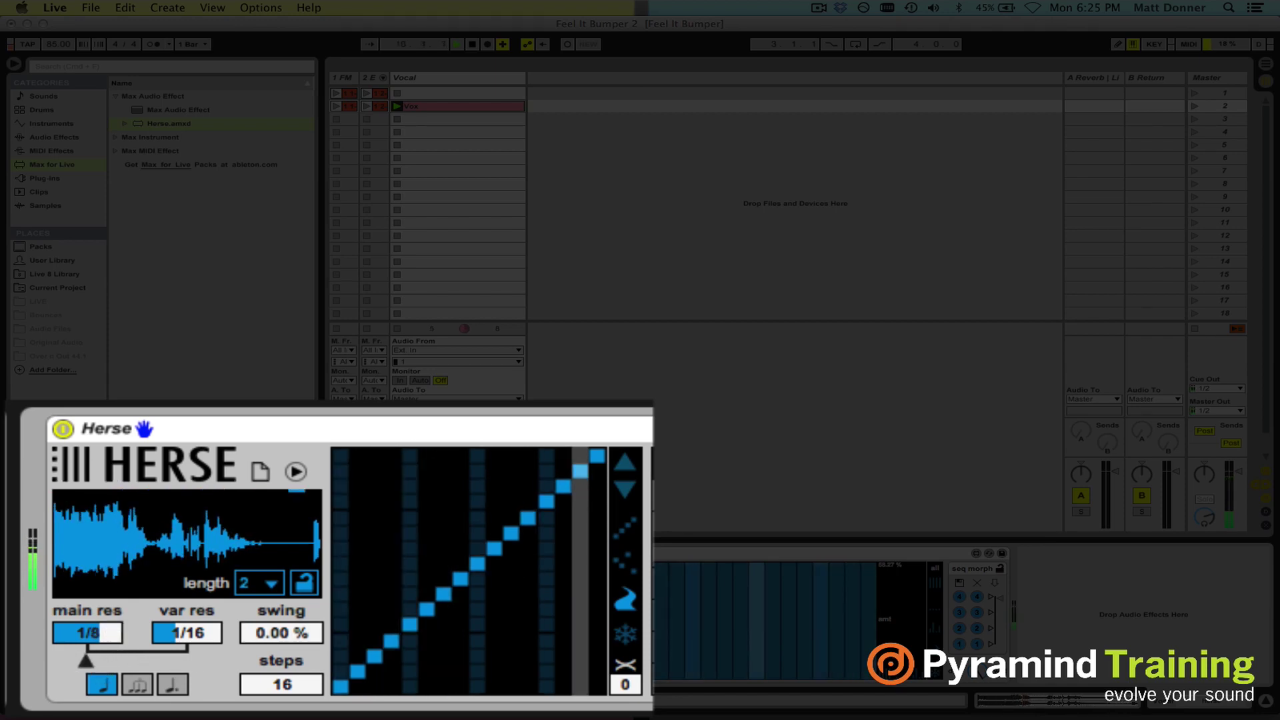
Step: Move Herse's resolution slider midway between main res and var res, stop playback, and move the slider fully to var res
drag(85, 660, 143, 660)
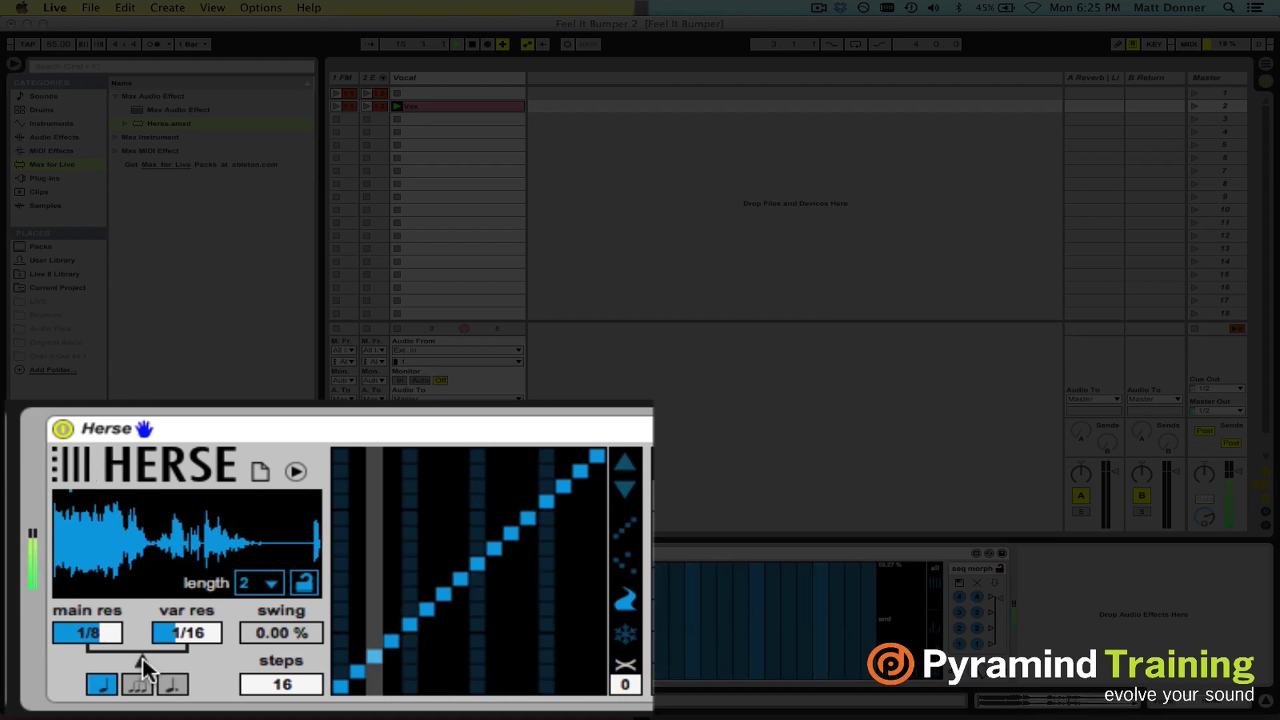
key(space)
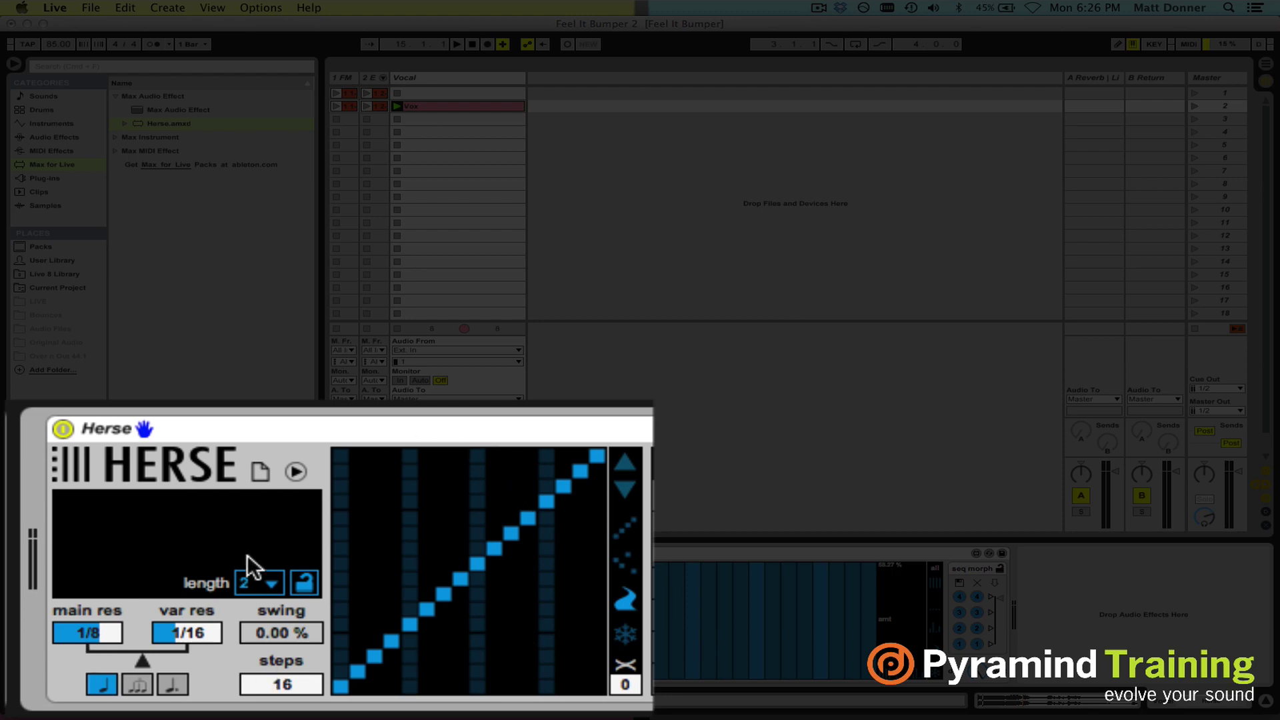
drag(143, 658, 189, 660)
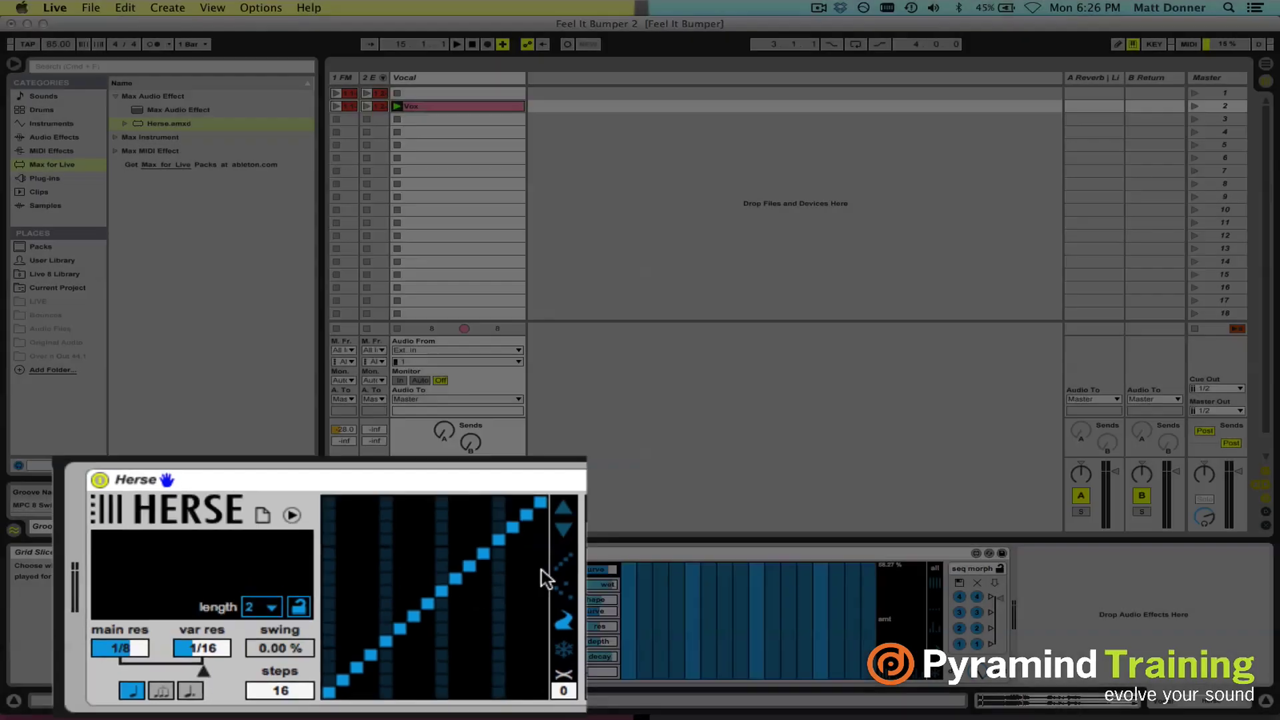